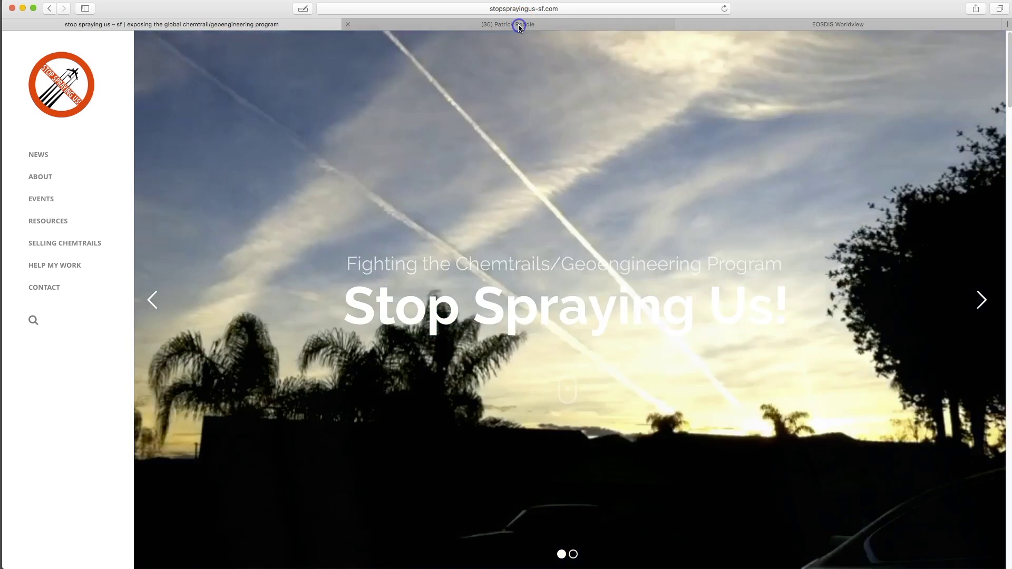
Browse the Facebook timeline's 4-11-16 Worldview satellite photos from the Midwest through Mexico, Iceland, Australia and Japan to the Baltic Sea
click(519, 25)
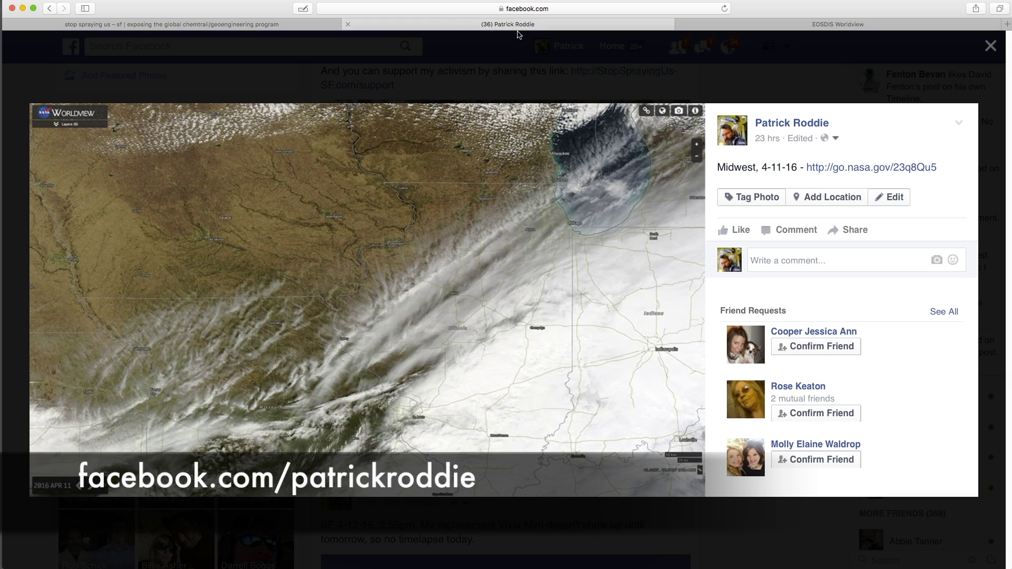
mouse_move(445, 330)
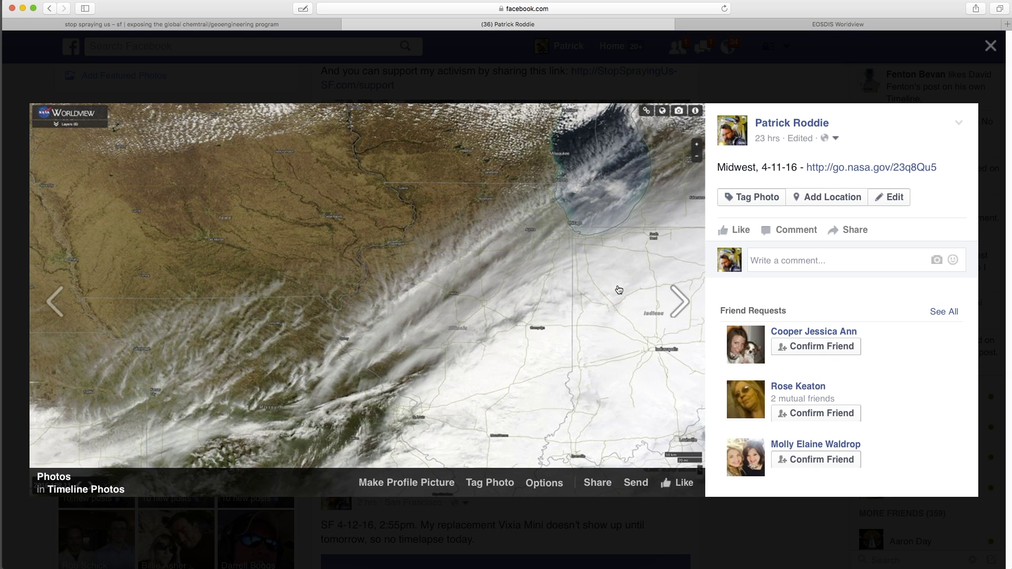
click(679, 302)
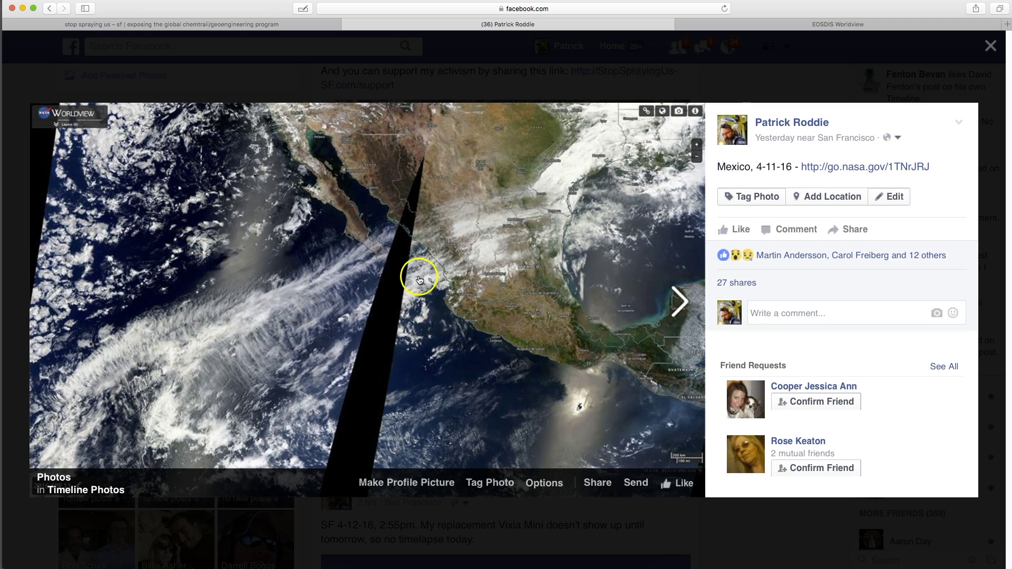
click(679, 301)
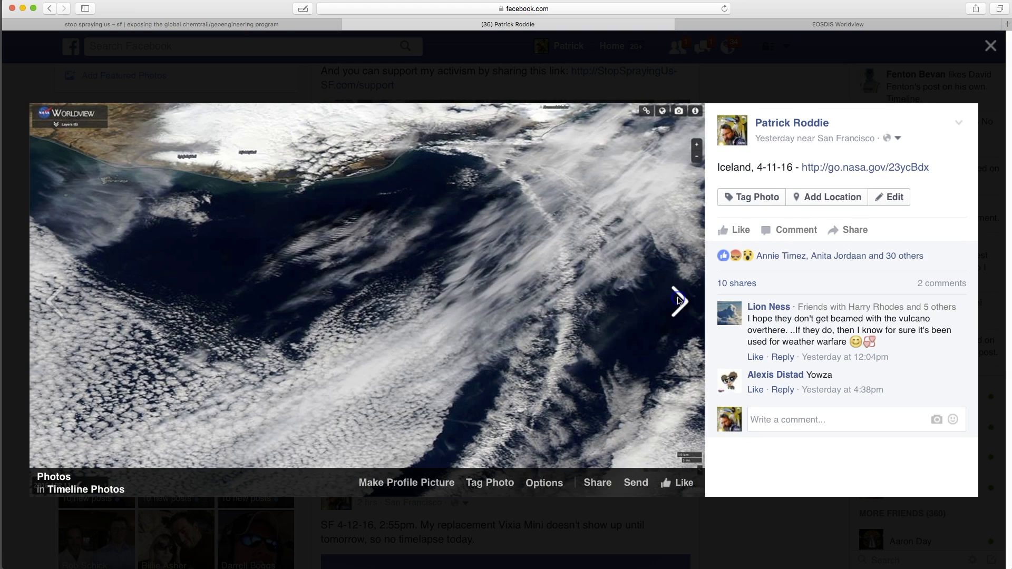
click(679, 301)
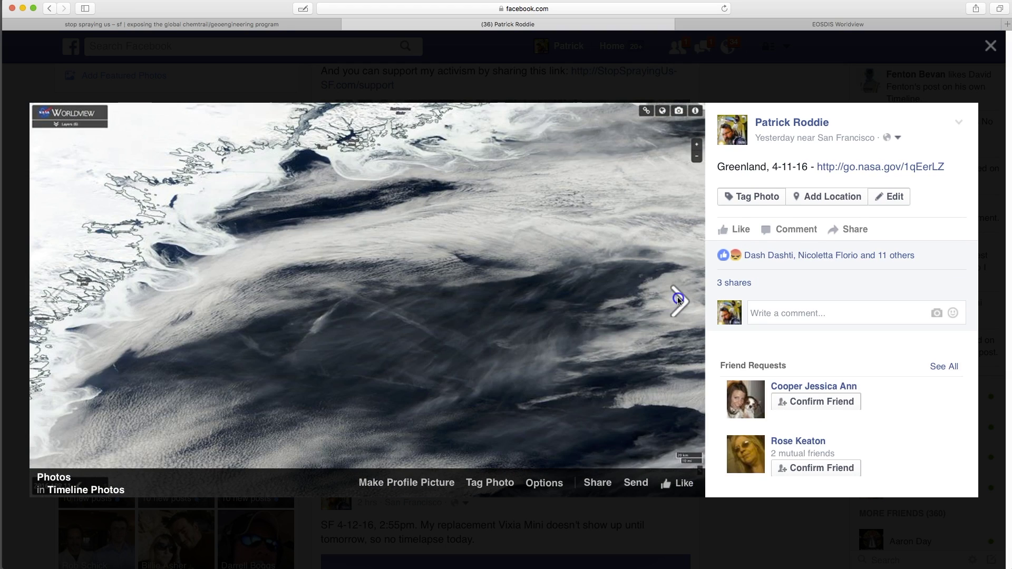
click(680, 302)
click(679, 301)
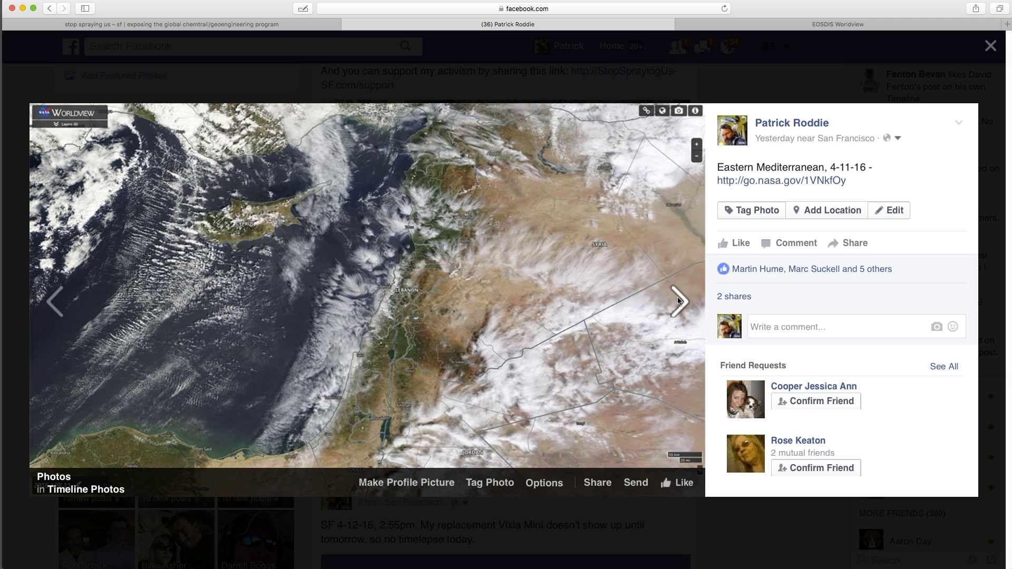
click(679, 301)
click(679, 301)
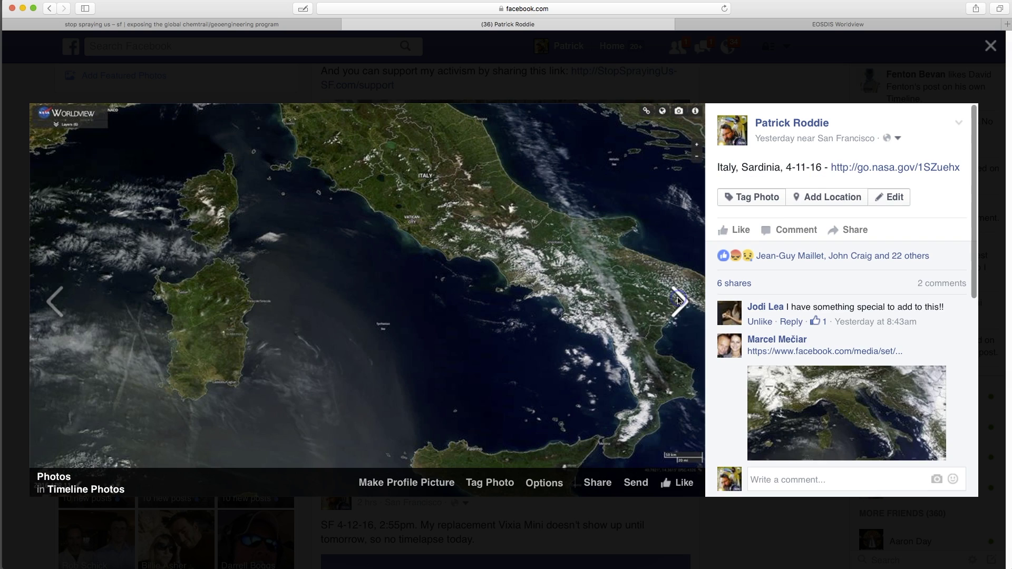
click(680, 302)
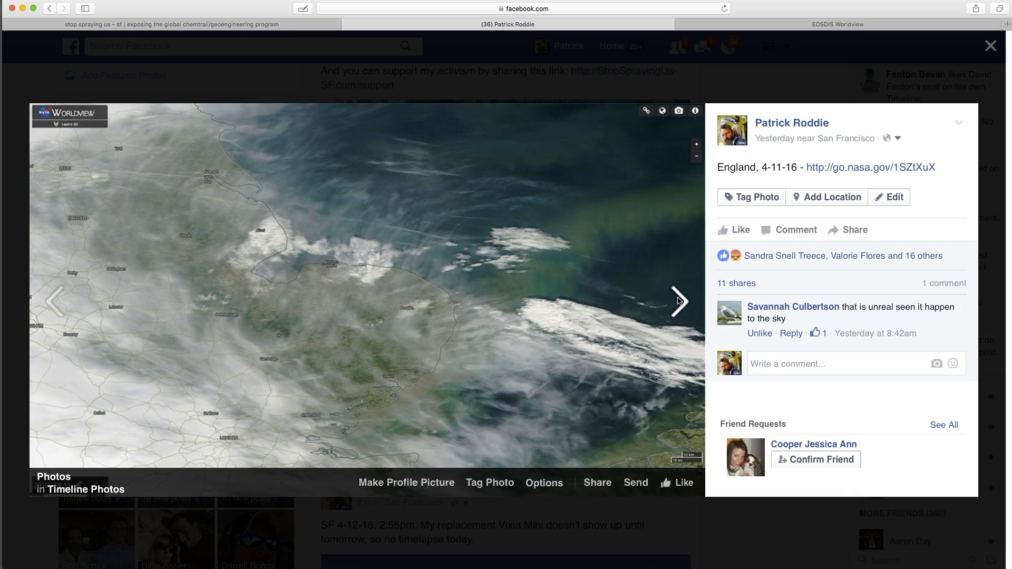
click(679, 301)
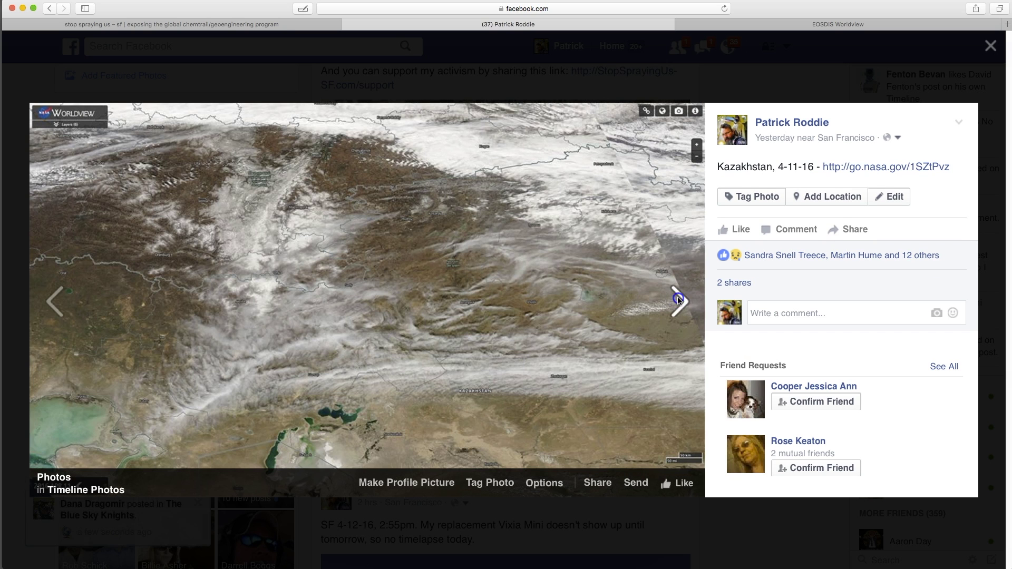
click(679, 301)
click(679, 301)
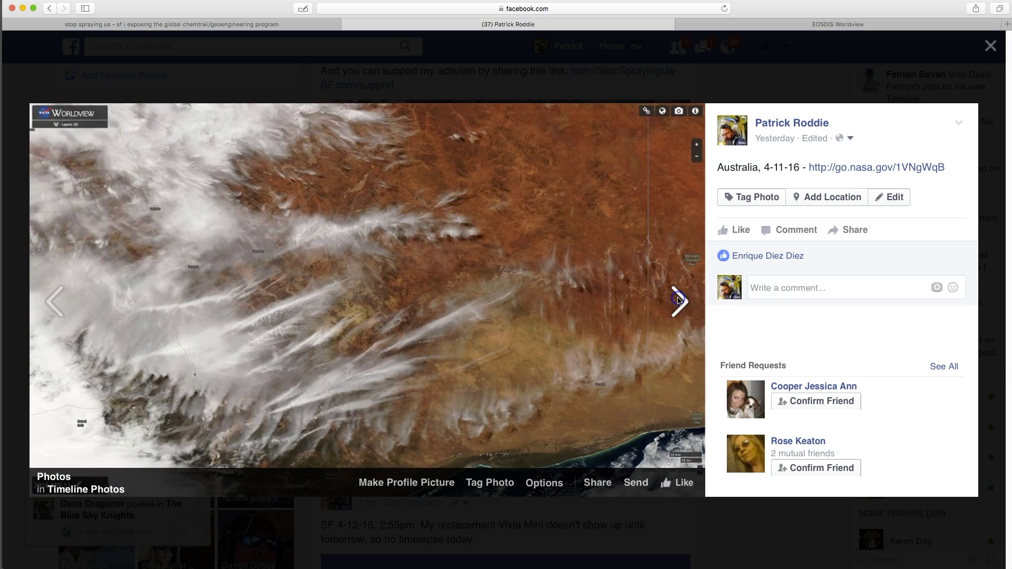
click(679, 301)
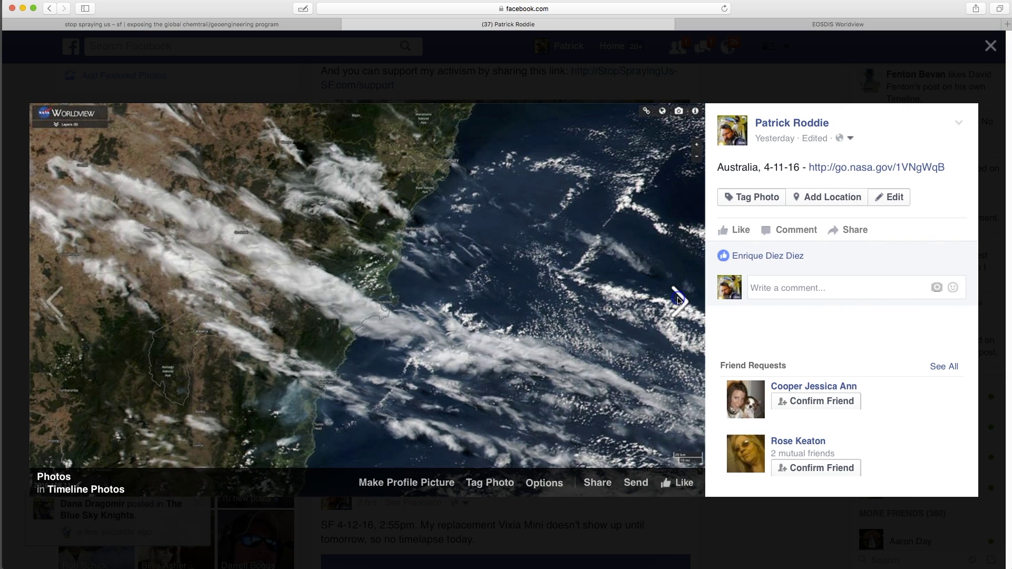
click(679, 301)
click(679, 301)
click(679, 301)
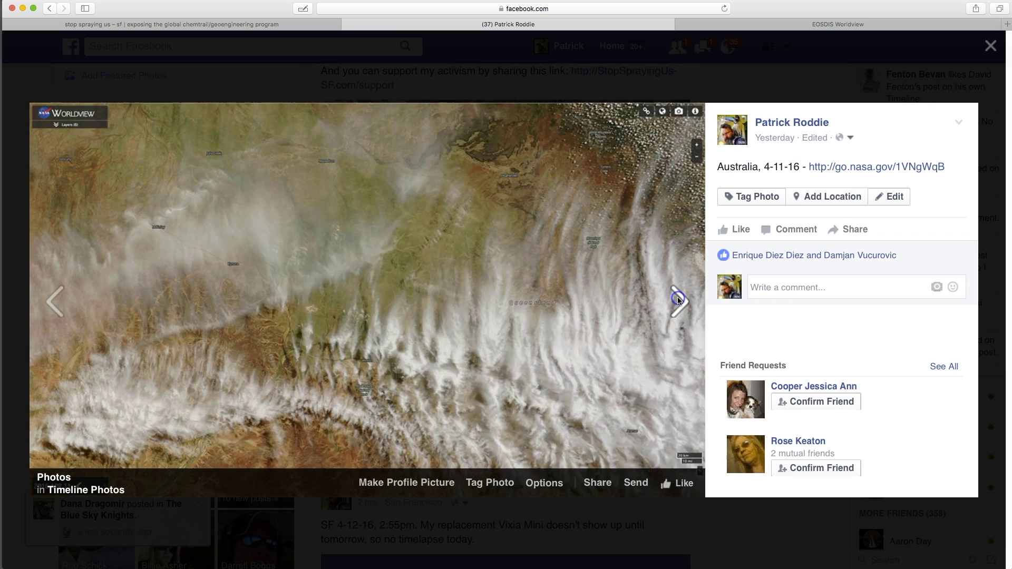
click(679, 302)
click(678, 300)
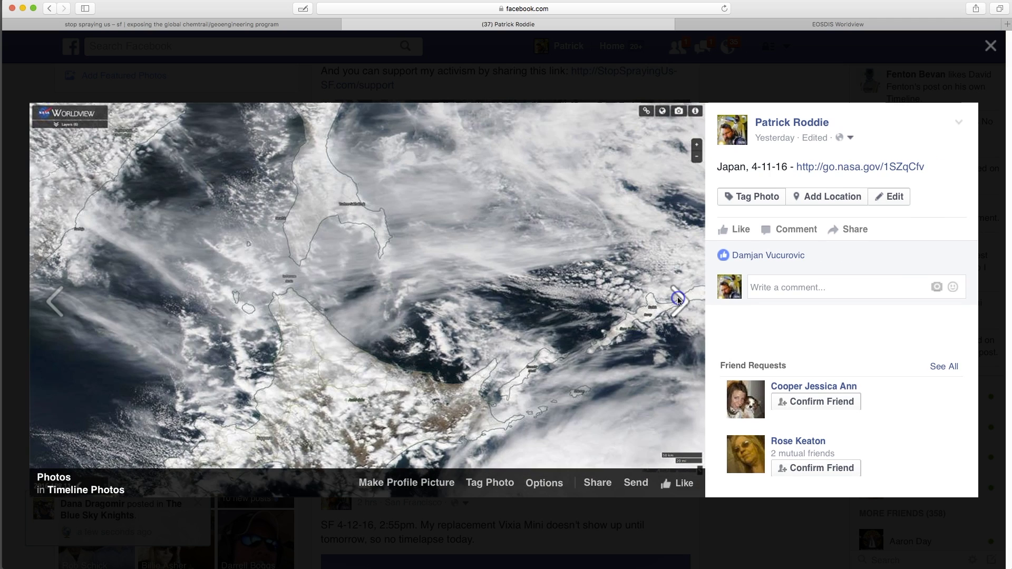
click(679, 301)
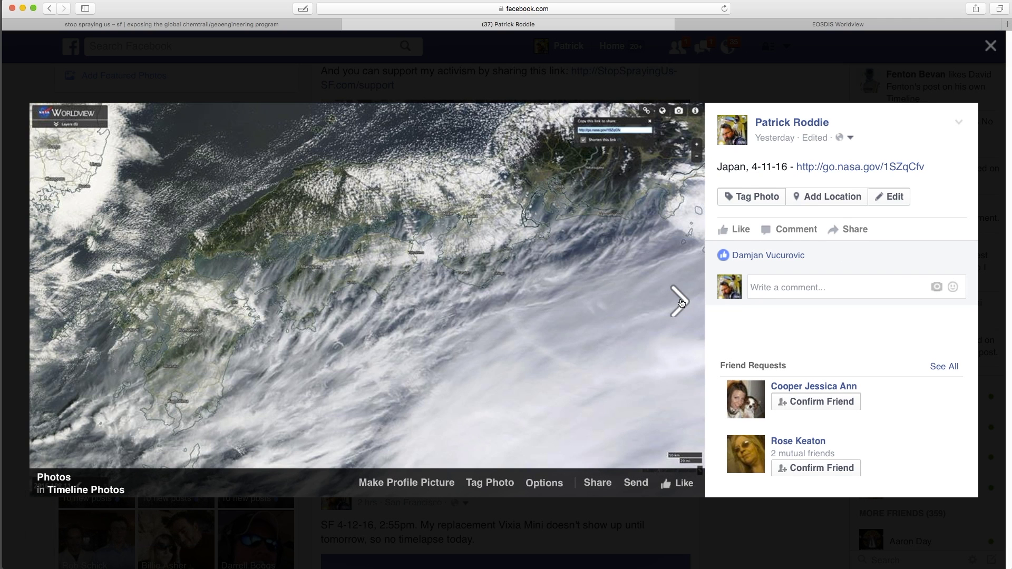
click(679, 301)
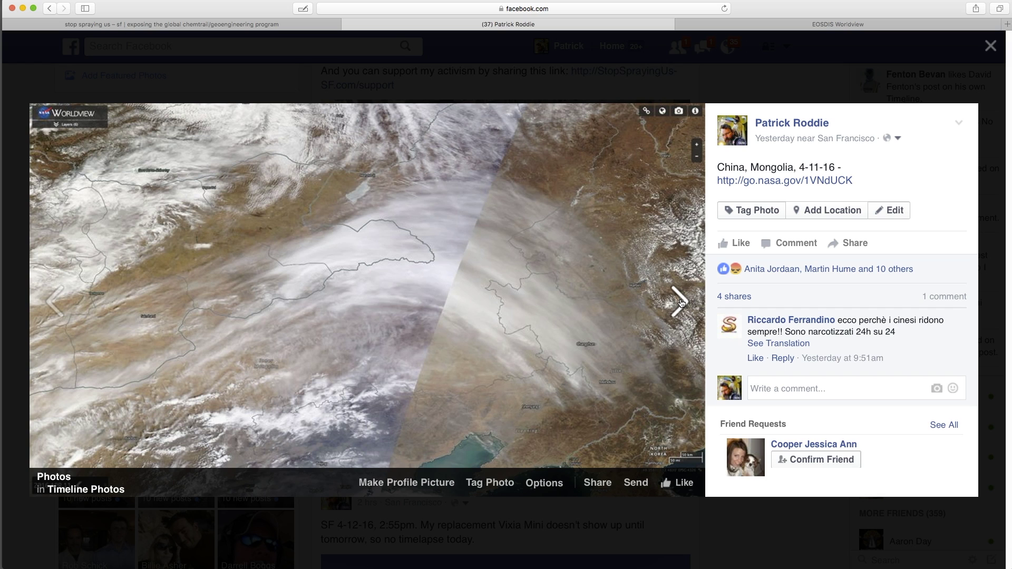
click(677, 303)
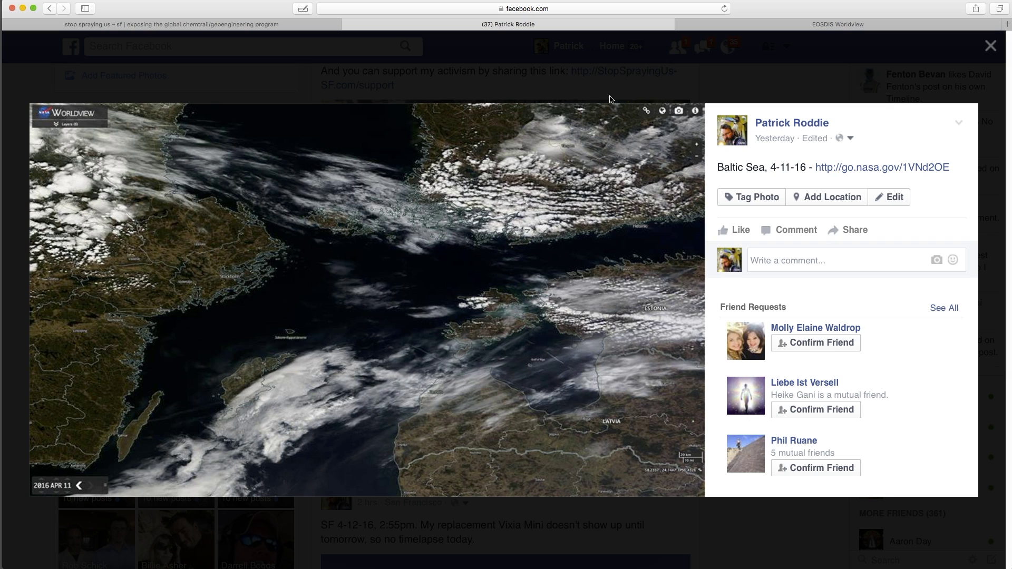
Switch to EOSDIS Worldview and dismiss the welcome dialog without taking the tour
click(818, 27)
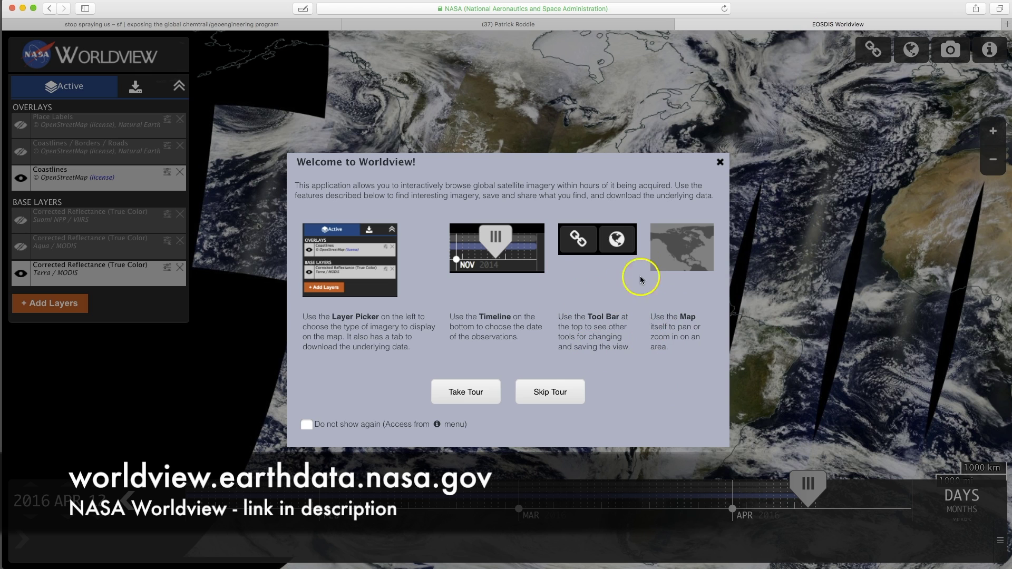
click(720, 165)
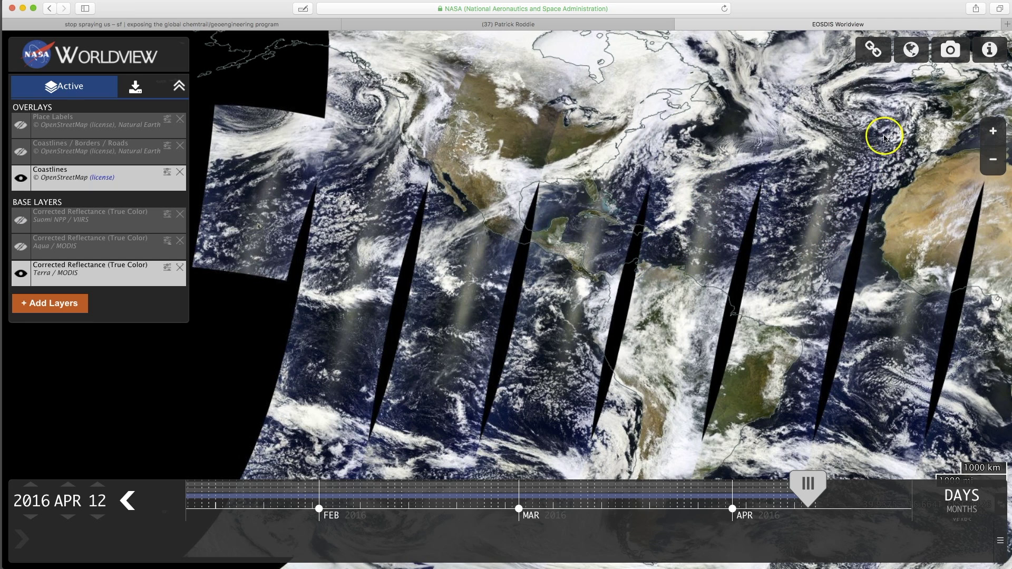
Show the Place Labels and Coastlines / Borders / Roads overlays and the Aqua / MODIS and Suomi NPP / VIIRS base layers
click(21, 129)
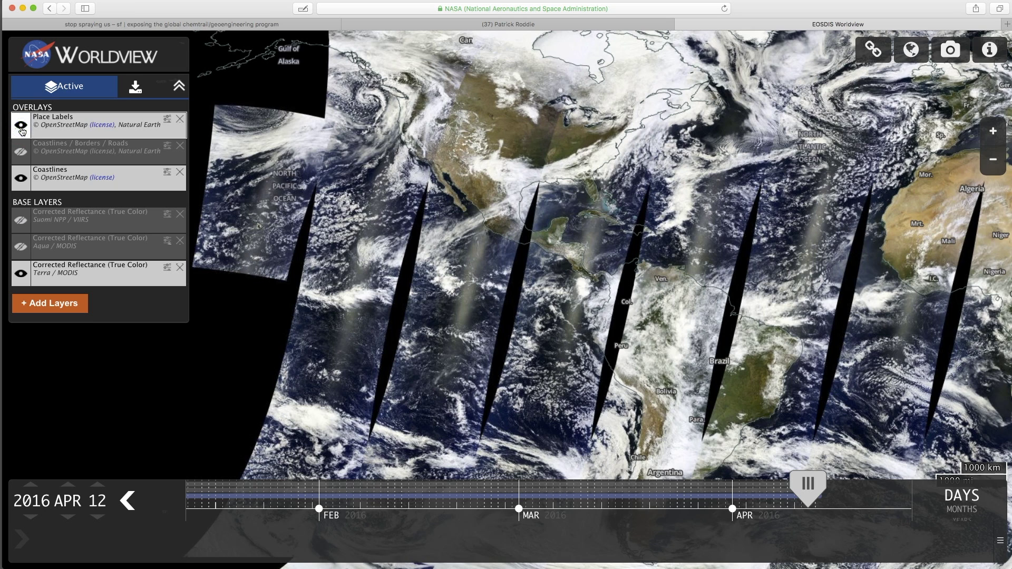
click(20, 150)
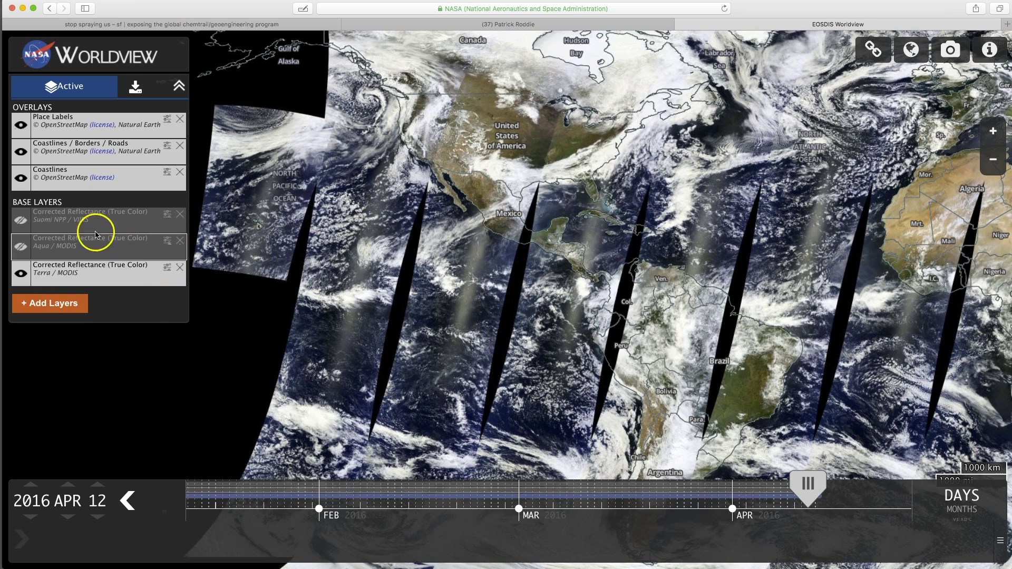
click(24, 251)
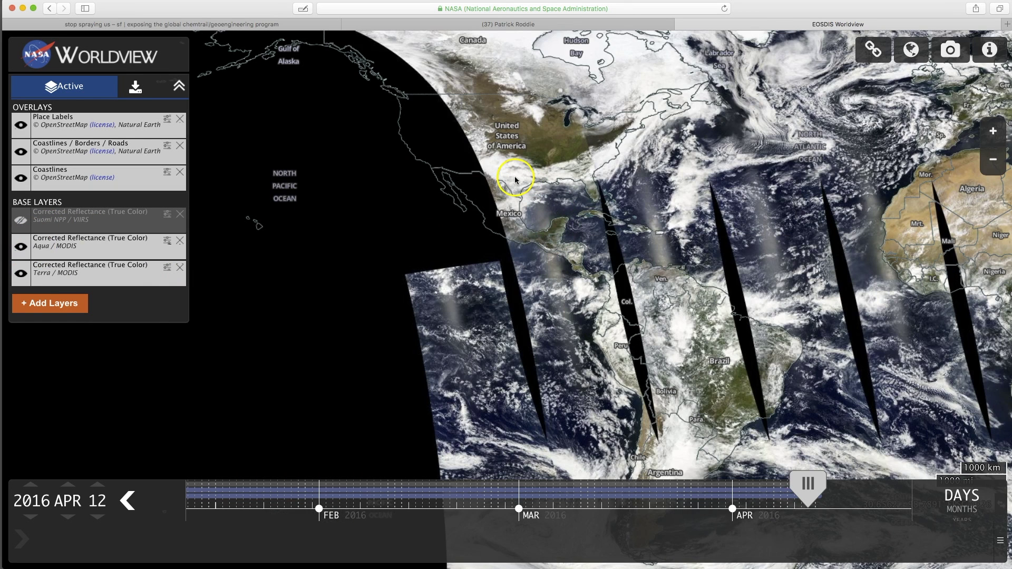
click(22, 226)
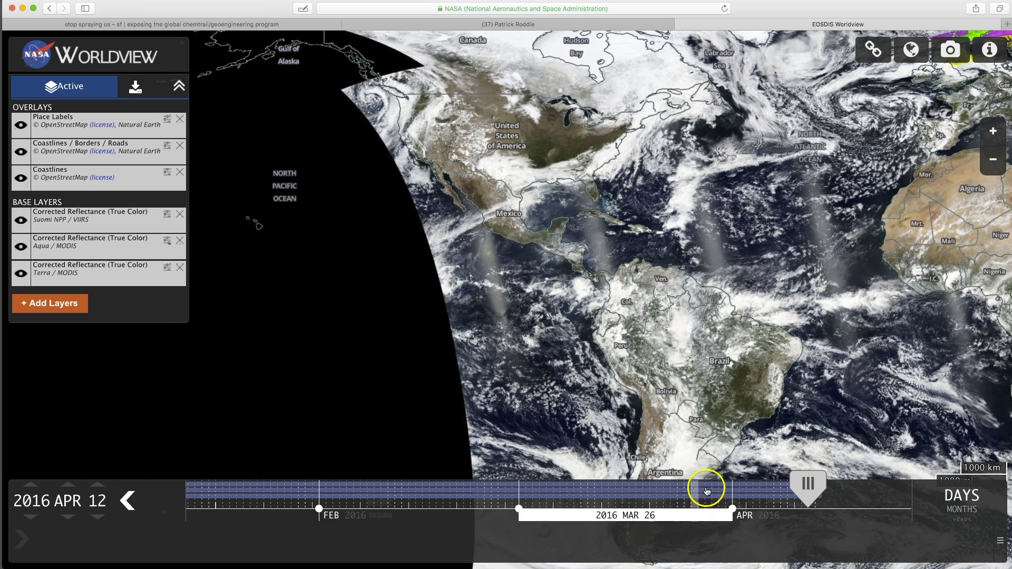
Set the imagery date to 2016 FEB 11 and collapse the timeline
click(640, 500)
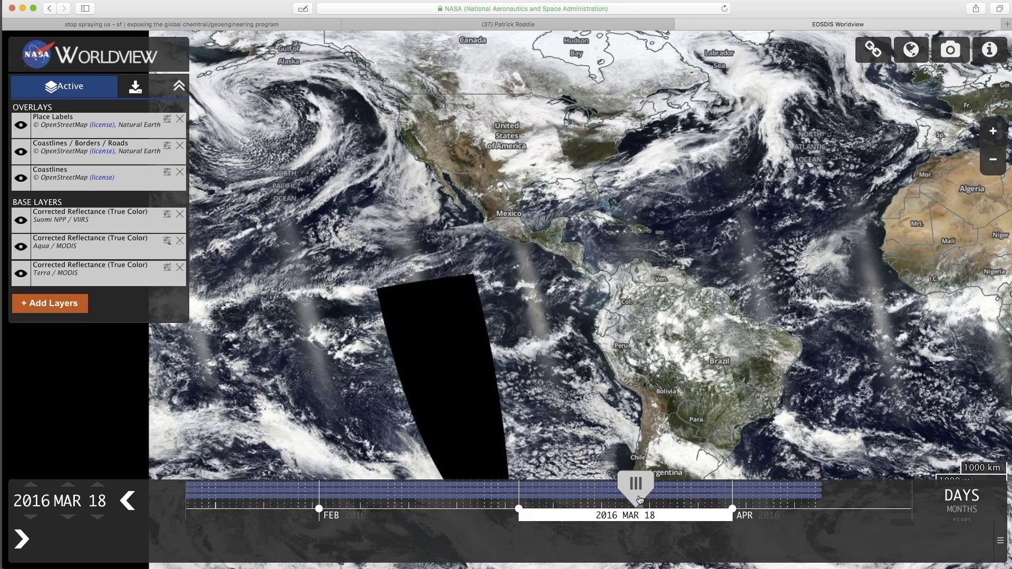
click(389, 489)
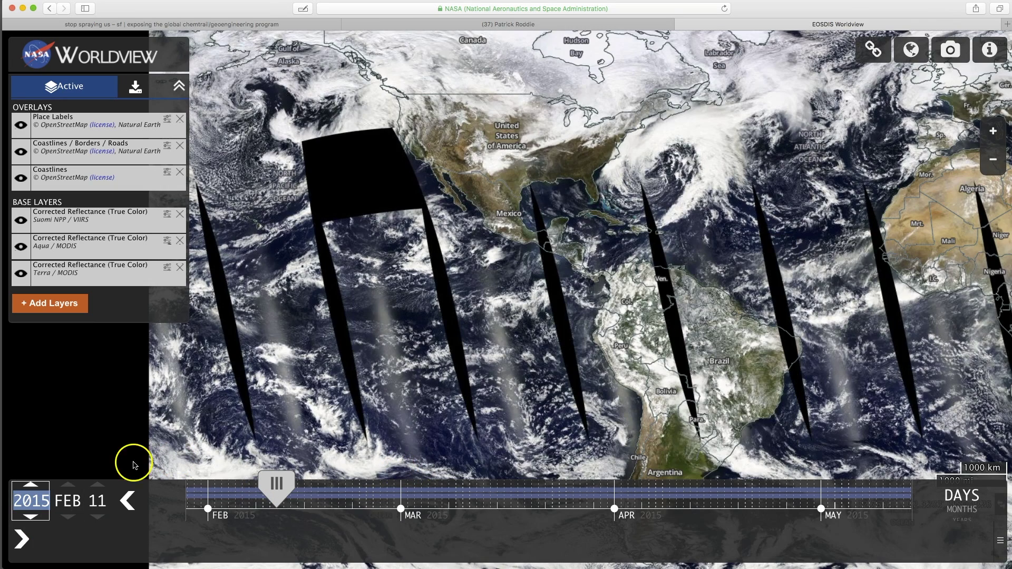
click(30, 485)
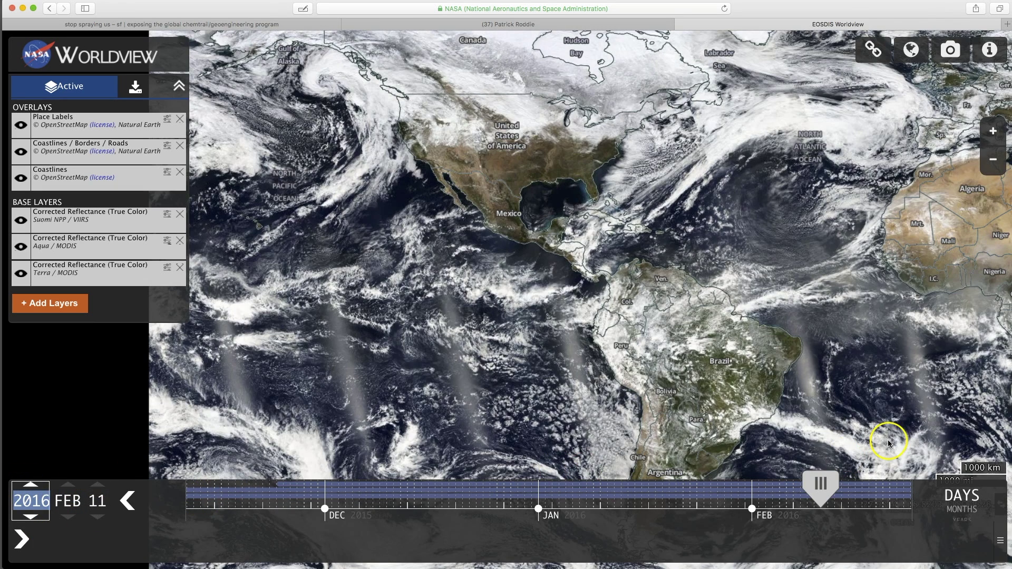
click(1001, 542)
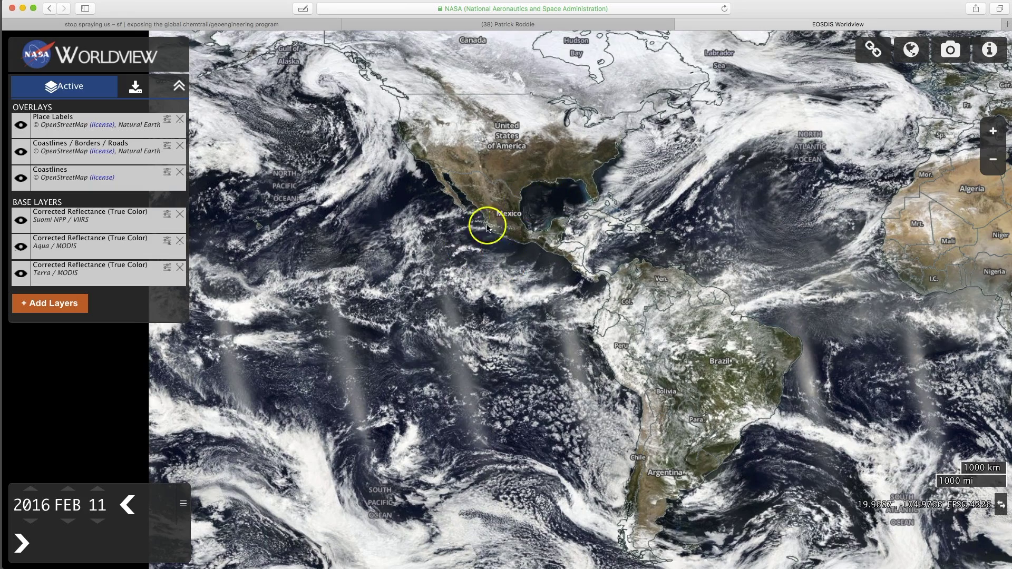
Pan across the Americas and zoom in on the clouds off Mexico's Pacific coast and Baja California
drag(509, 216, 371, 237)
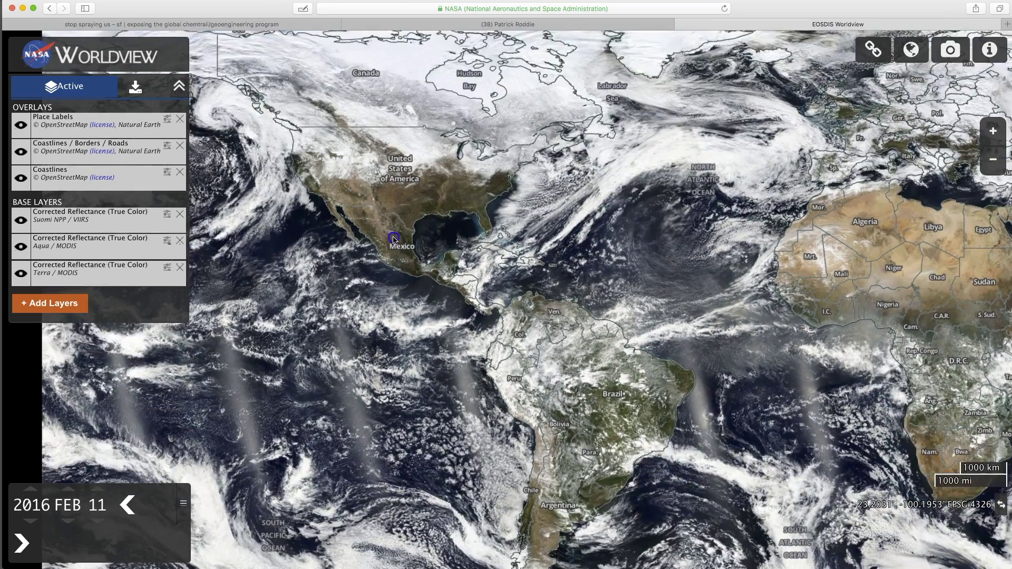
drag(718, 346, 802, 393)
drag(444, 260, 511, 259)
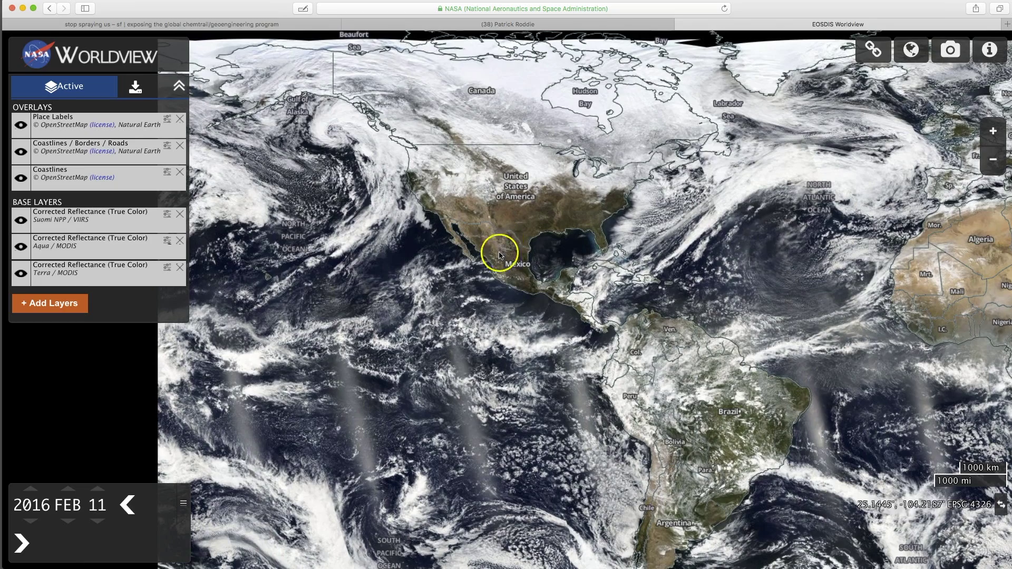
click(997, 129)
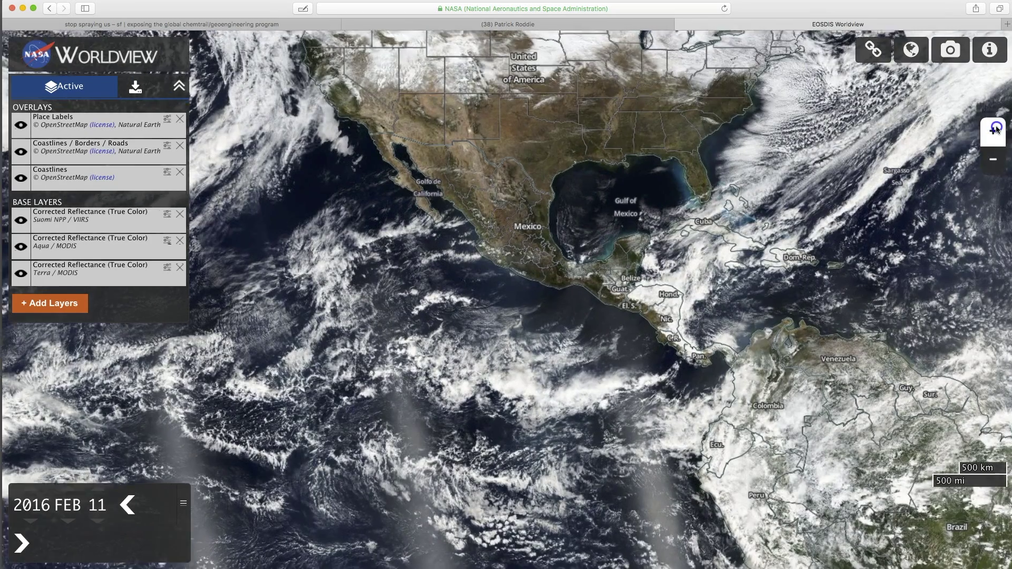
click(997, 129)
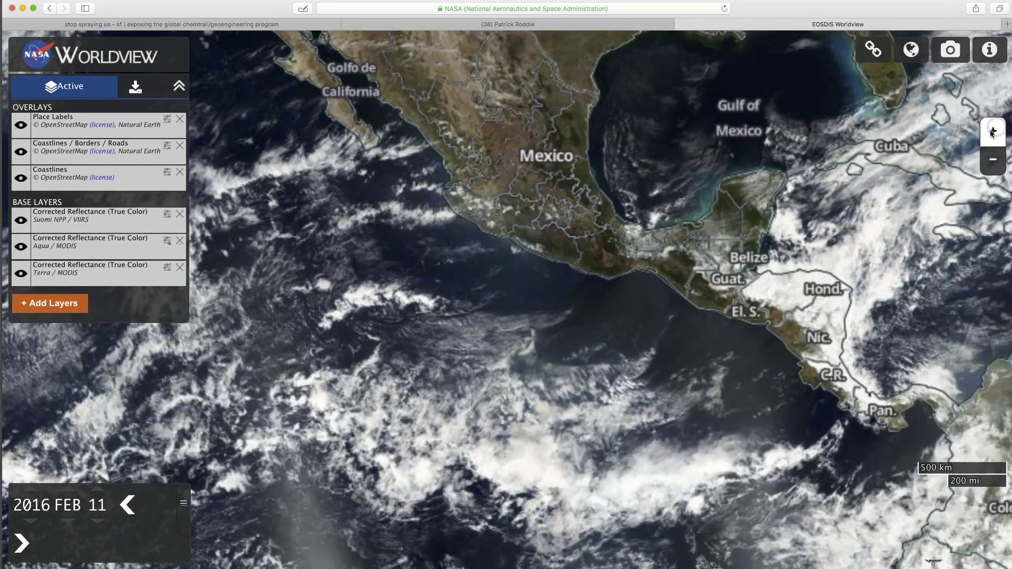
drag(673, 227, 856, 298)
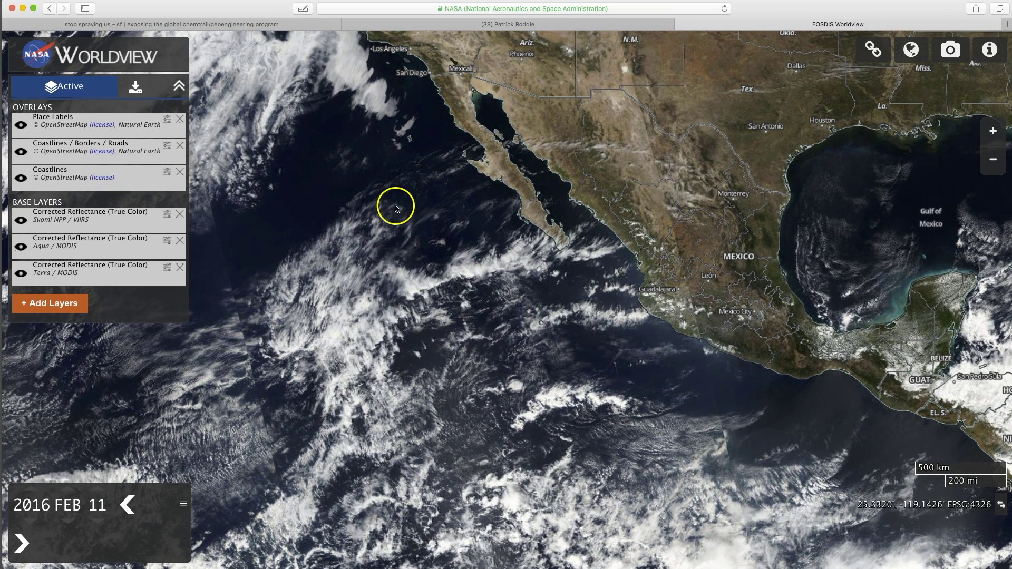
Collapse the layer list, examine the cloud band over Sonora near Hermosillo up close, and return to the view of the Americas
click(180, 87)
drag(568, 261, 502, 359)
click(502, 343)
double_click(493, 227)
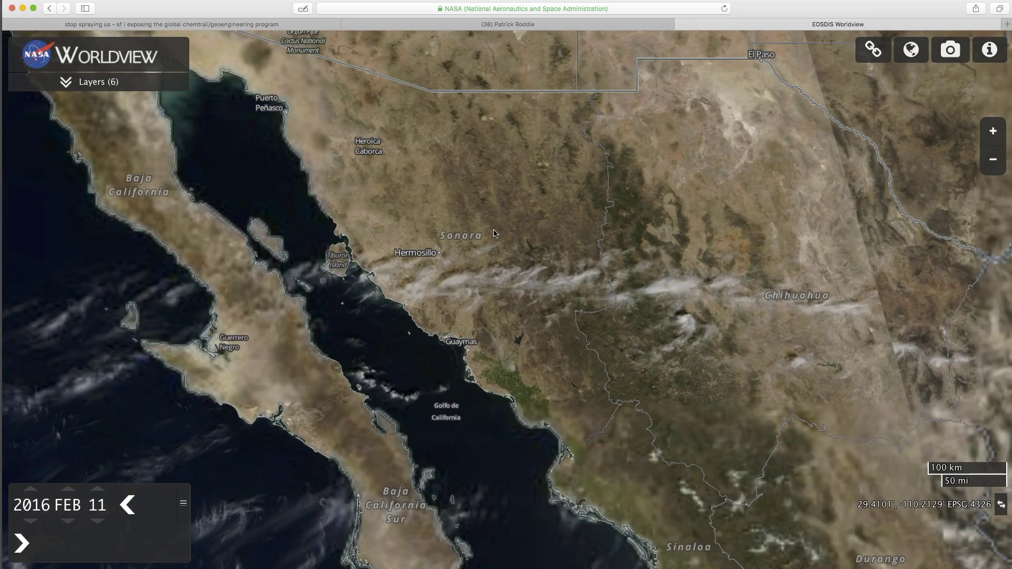
scroll(495, 234, up, 3)
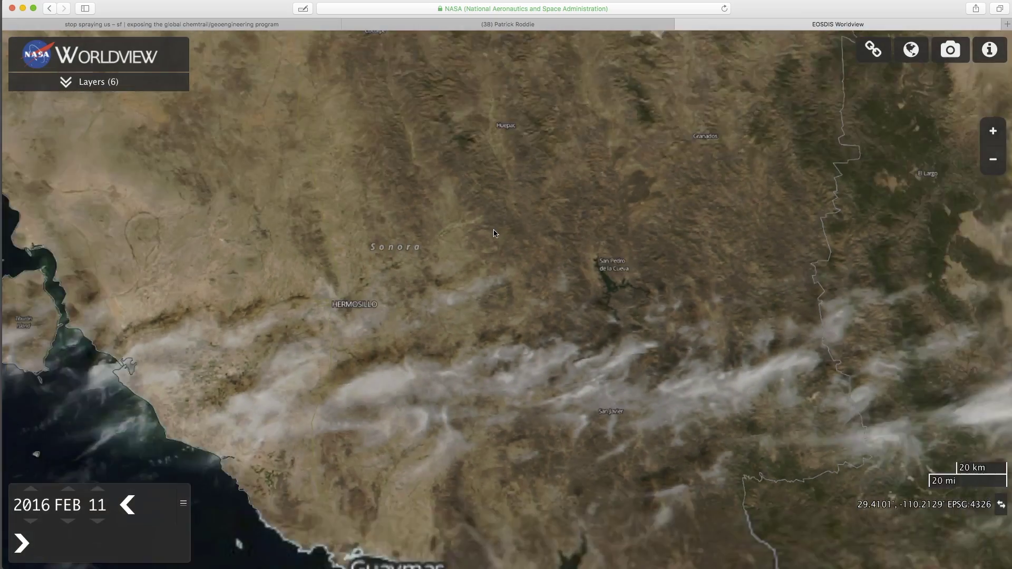
scroll(495, 233, down, 5)
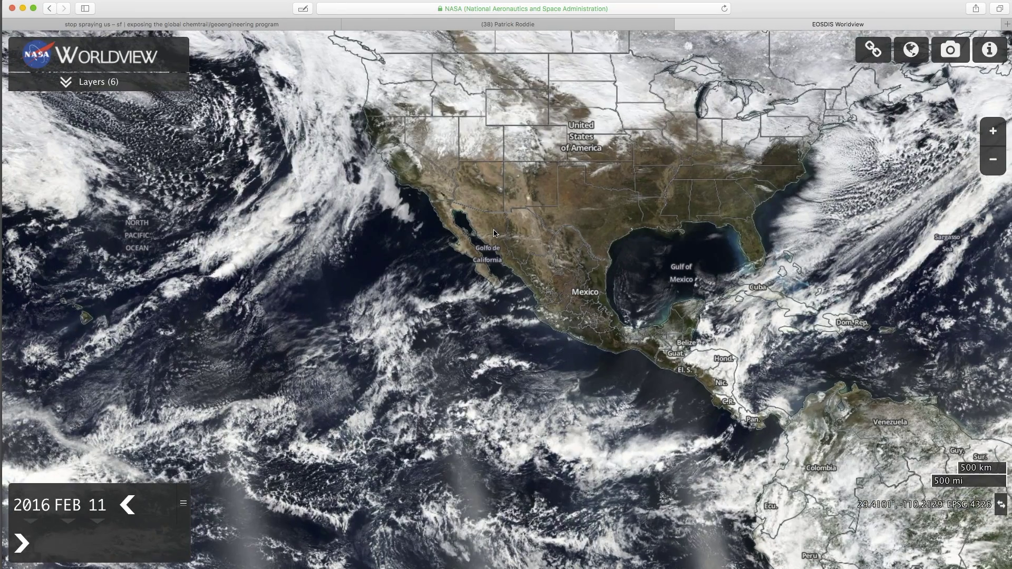
scroll(495, 233, down, 2)
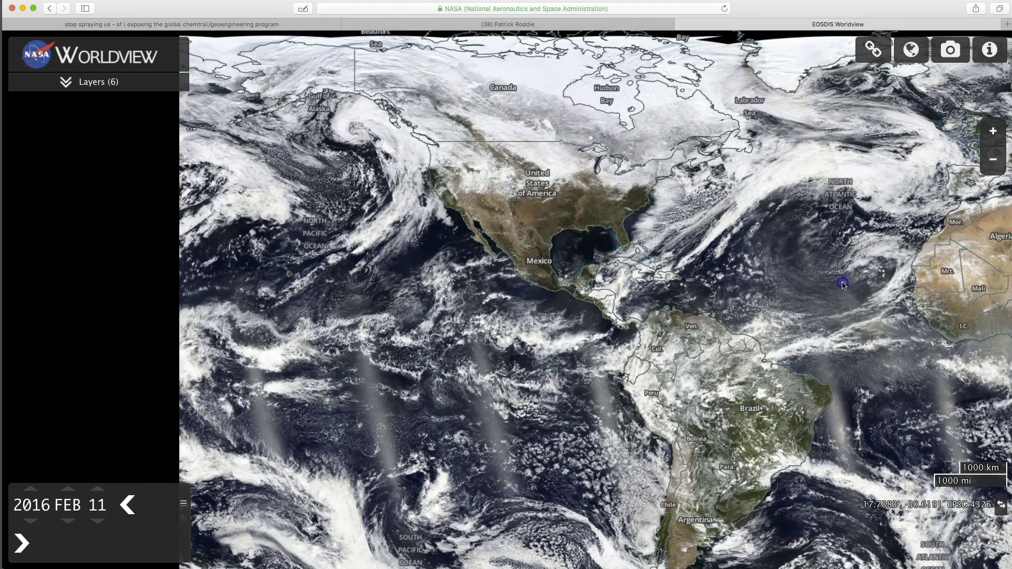
Pan from the Atlantic to the Middle East and examine the clouds over Iran and the southern Caspian Sea up close
drag(843, 282, 481, 287)
drag(770, 309, 612, 344)
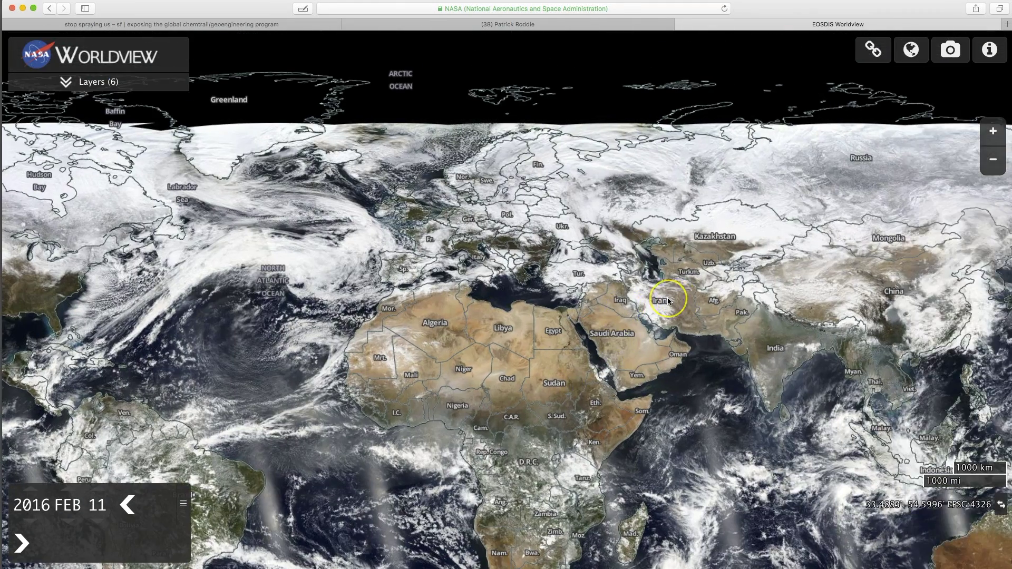
scroll(669, 301, up, 3)
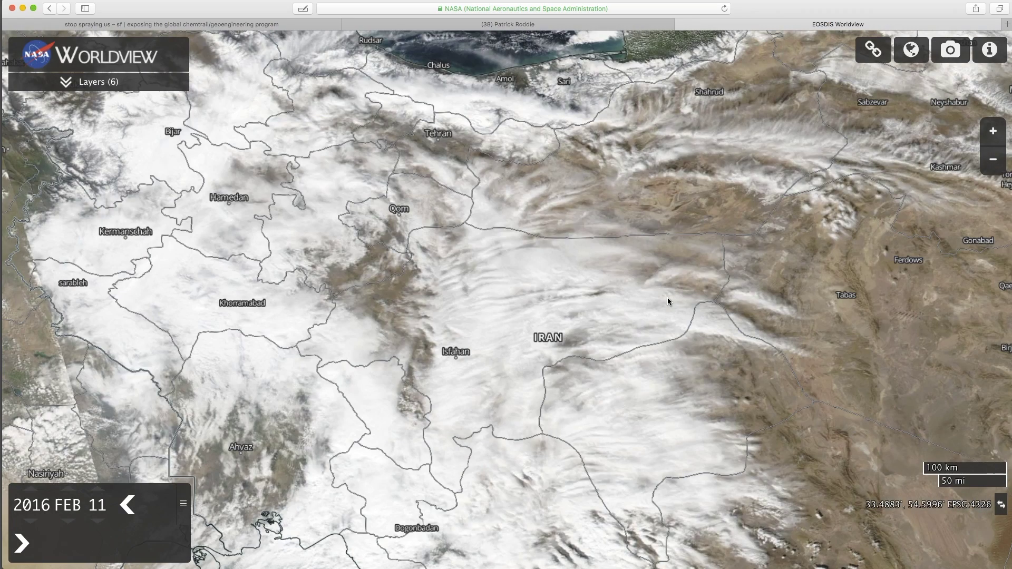
drag(739, 239, 503, 337)
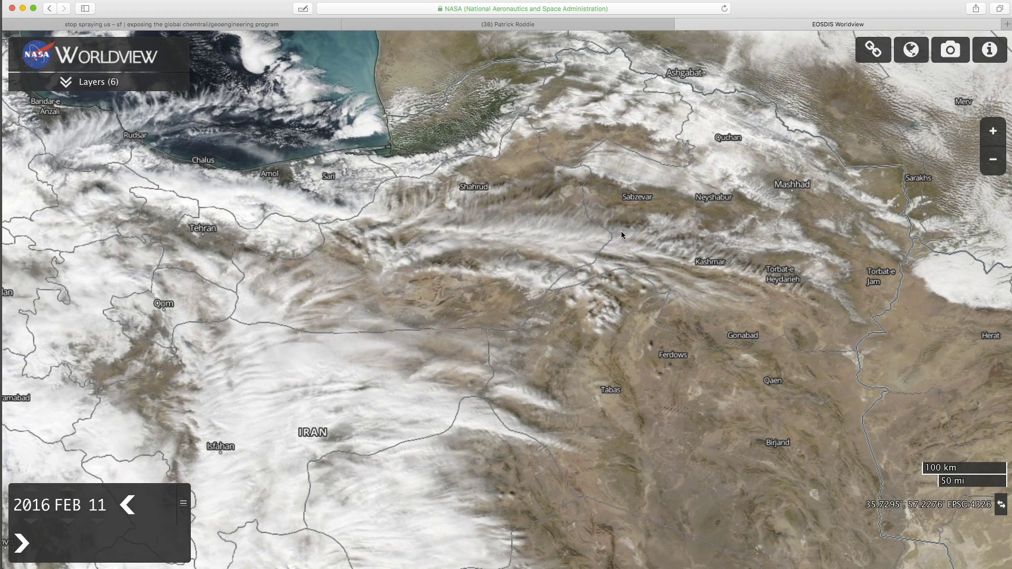
drag(207, 118, 286, 171)
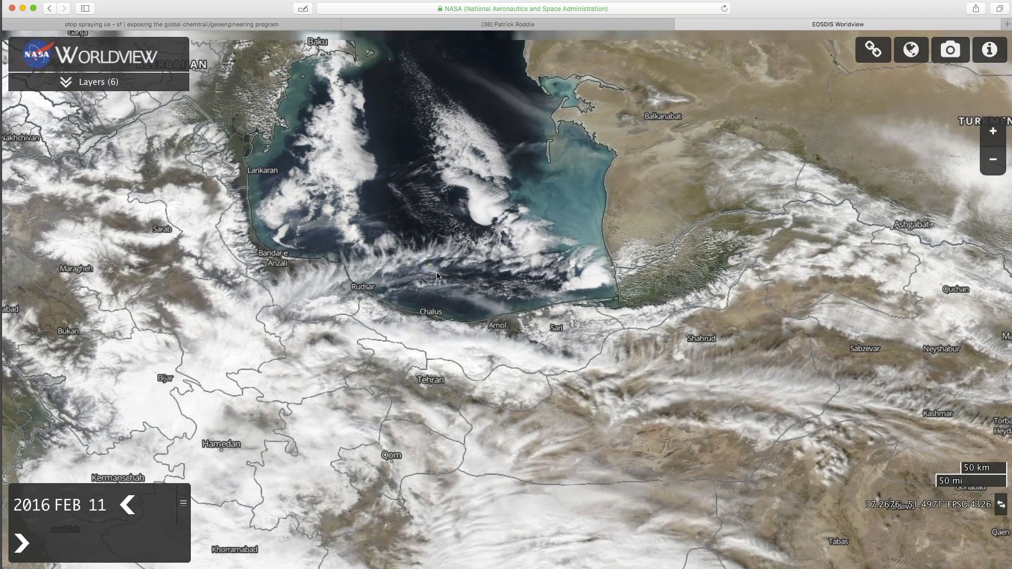
scroll(437, 272, up, 5)
scroll(437, 272, down, 5)
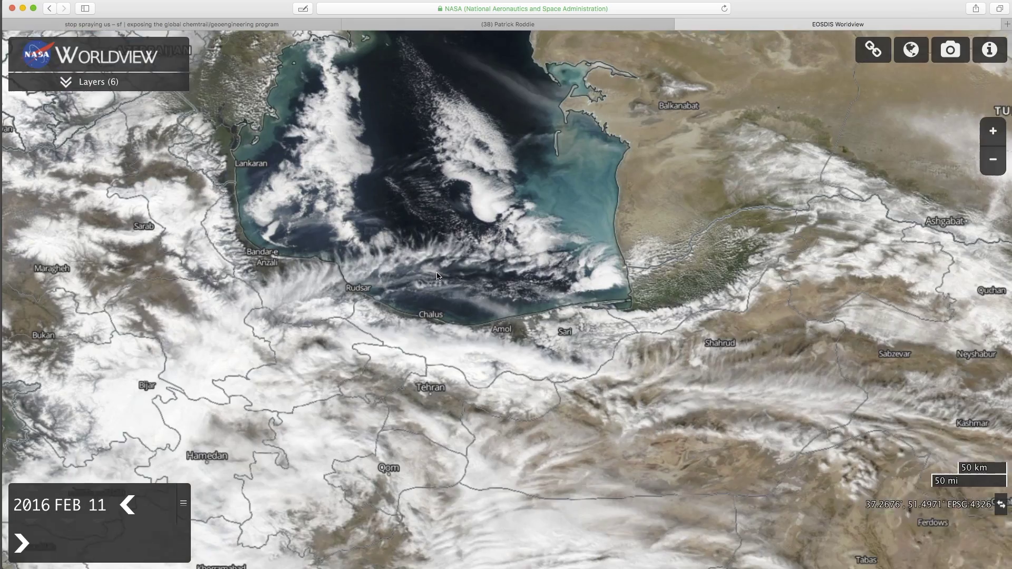
click(554, 265)
click(534, 215)
Move the map to Australia and examine the cloud bands from Thargomindah across New South Wales up close
scroll(532, 213, down, 5)
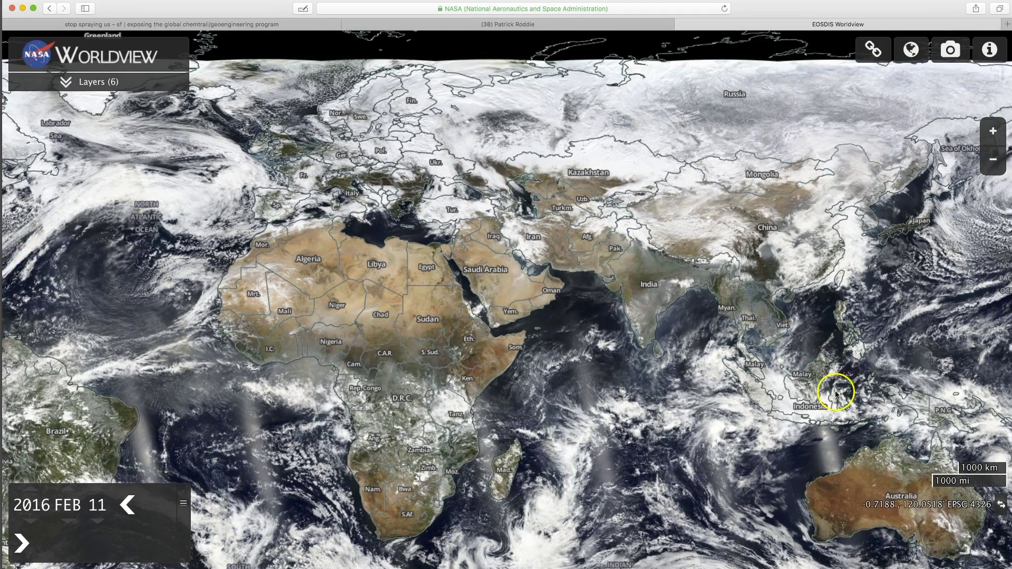
drag(838, 422, 557, 273)
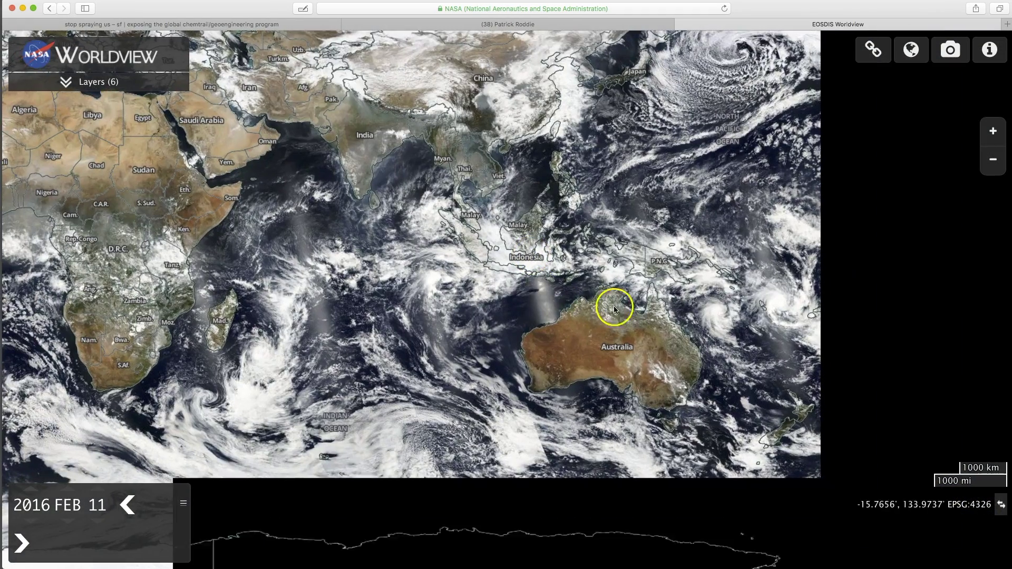
click(669, 374)
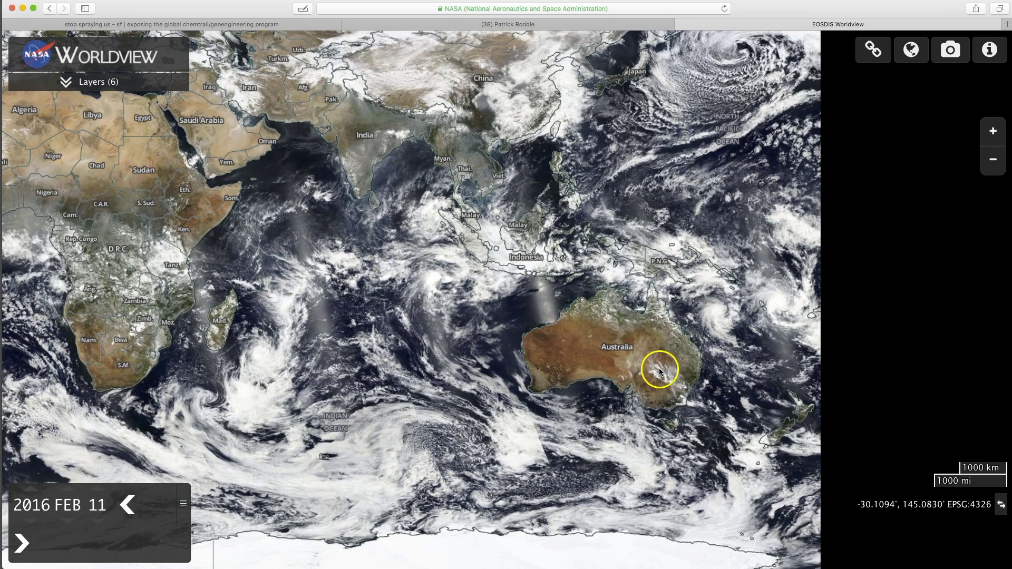
scroll(657, 369, up, 5)
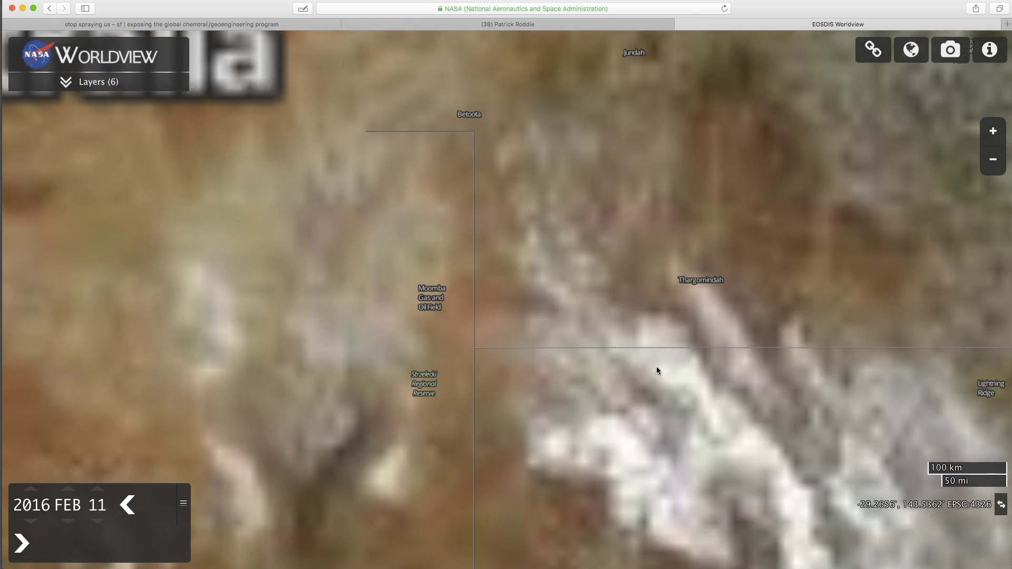
click(702, 380)
drag(782, 396, 459, 228)
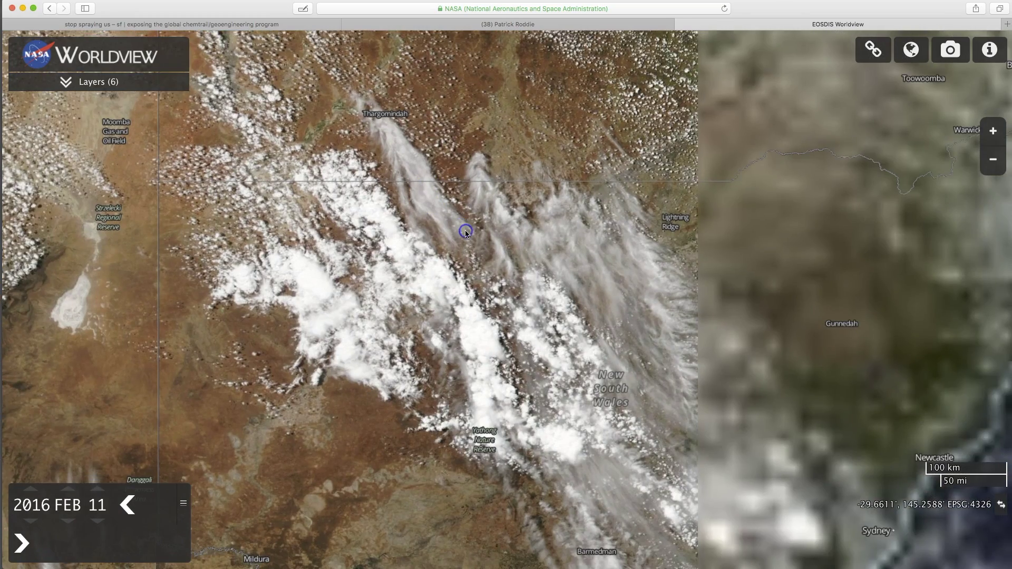
click(671, 359)
drag(693, 374, 632, 201)
Examine the cloud streaks around Sydney and off the coast near Wollongong at close range
click(730, 352)
drag(729, 353, 586, 275)
double_click(662, 264)
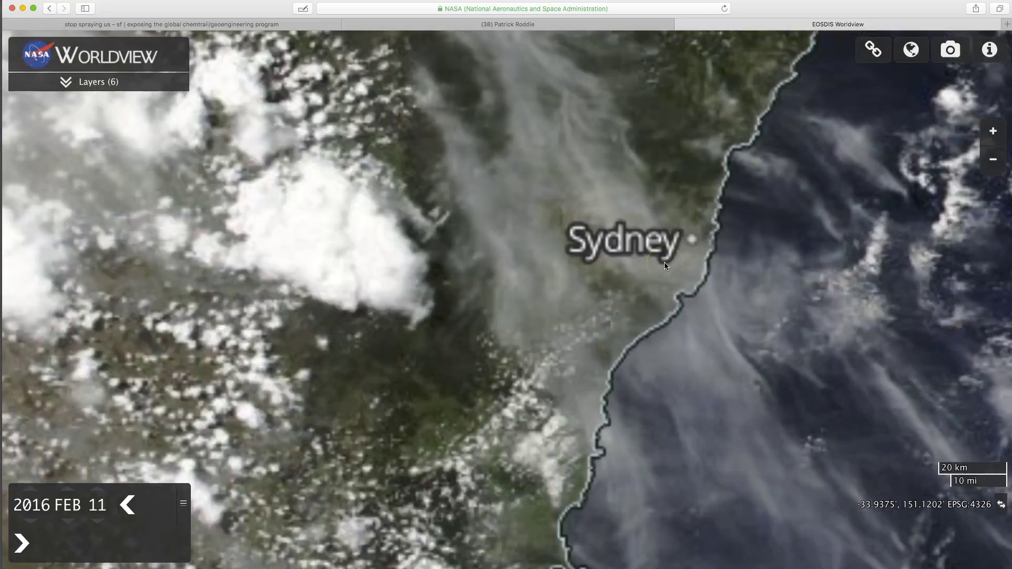
scroll(664, 262, down, 2)
drag(664, 262, 518, 288)
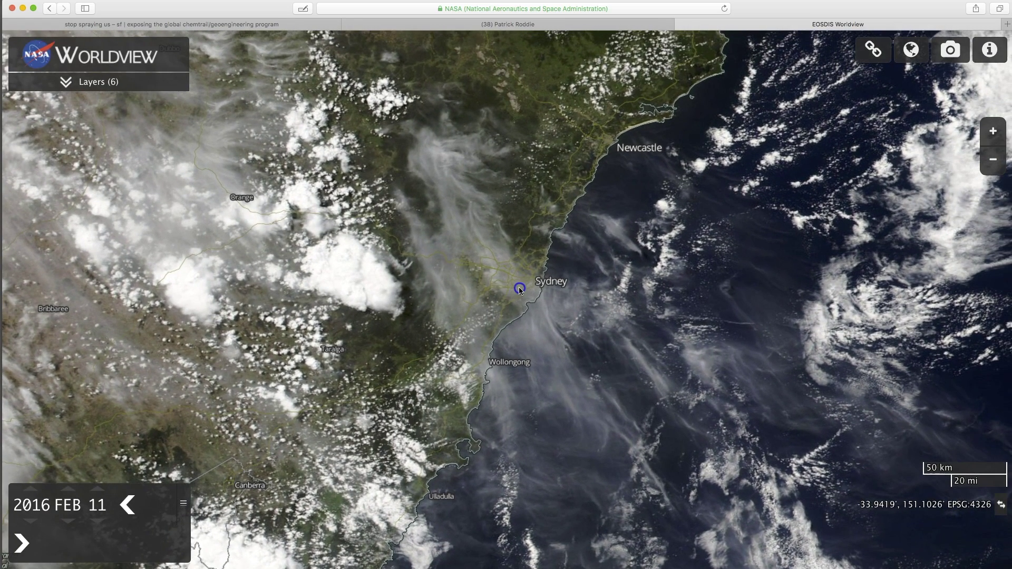
drag(616, 296, 639, 316)
scroll(636, 314, up, 5)
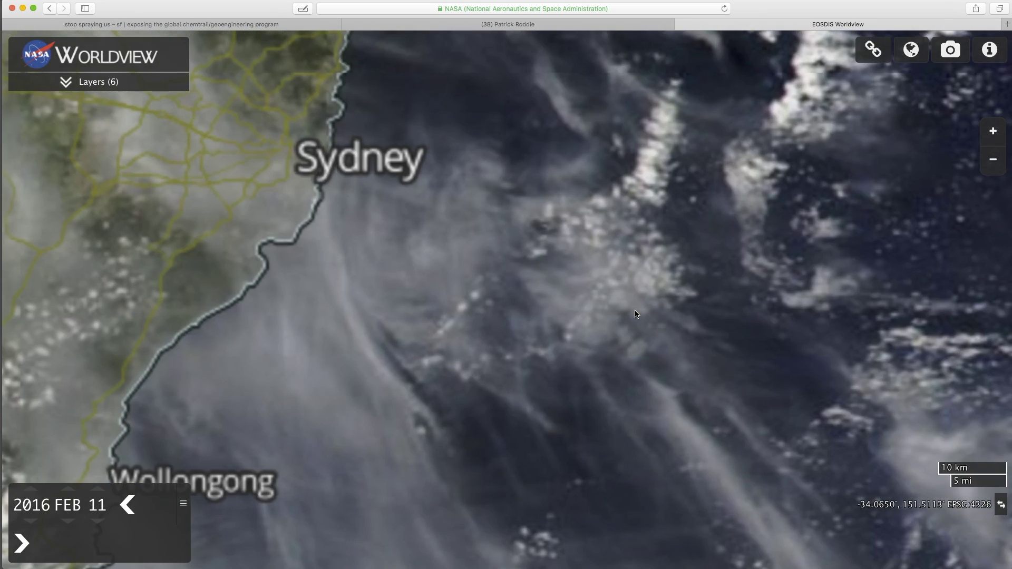
drag(473, 275, 570, 233)
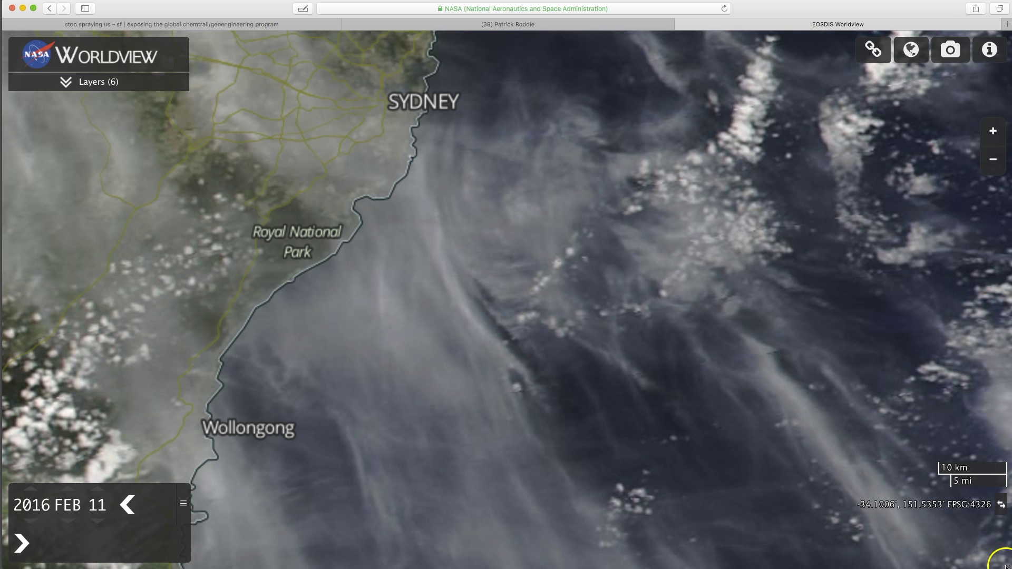
drag(1001, 566, 2, 34)
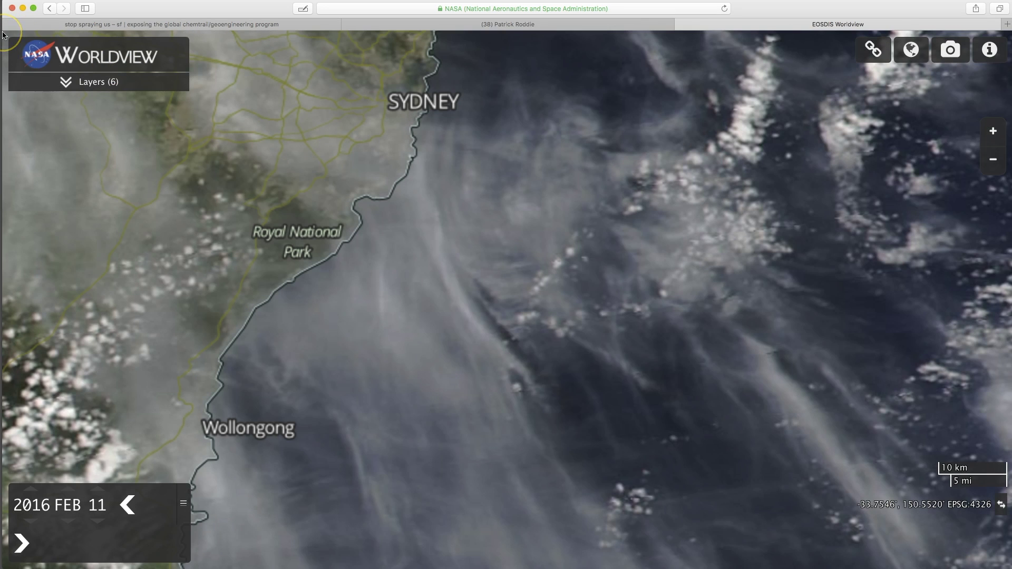
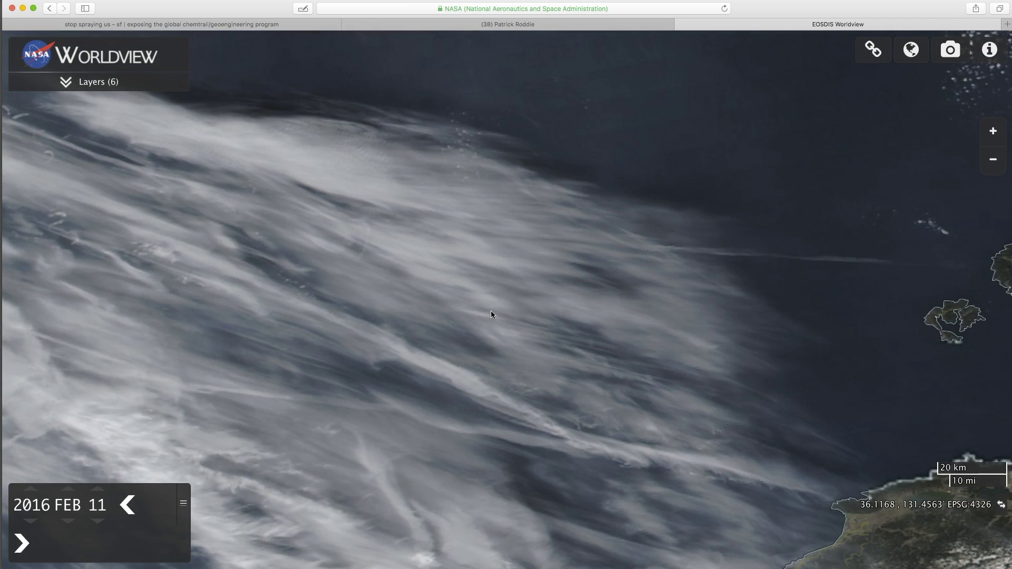
Examine the streaked clouds over the sea between South Korea and Japan, from close up to a regional view
drag(497, 364, 604, 219)
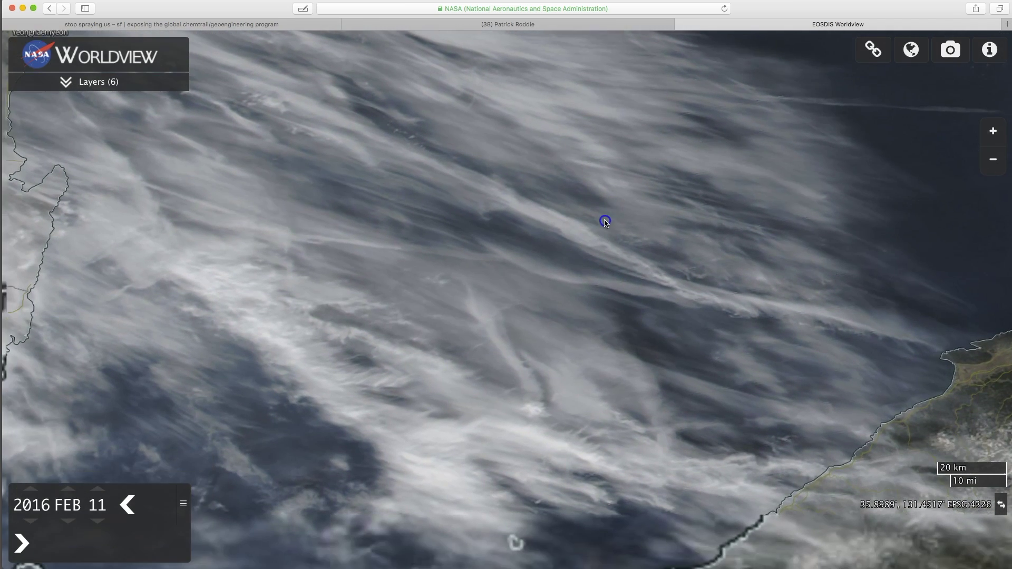
click(604, 257)
scroll(604, 258, down, 4)
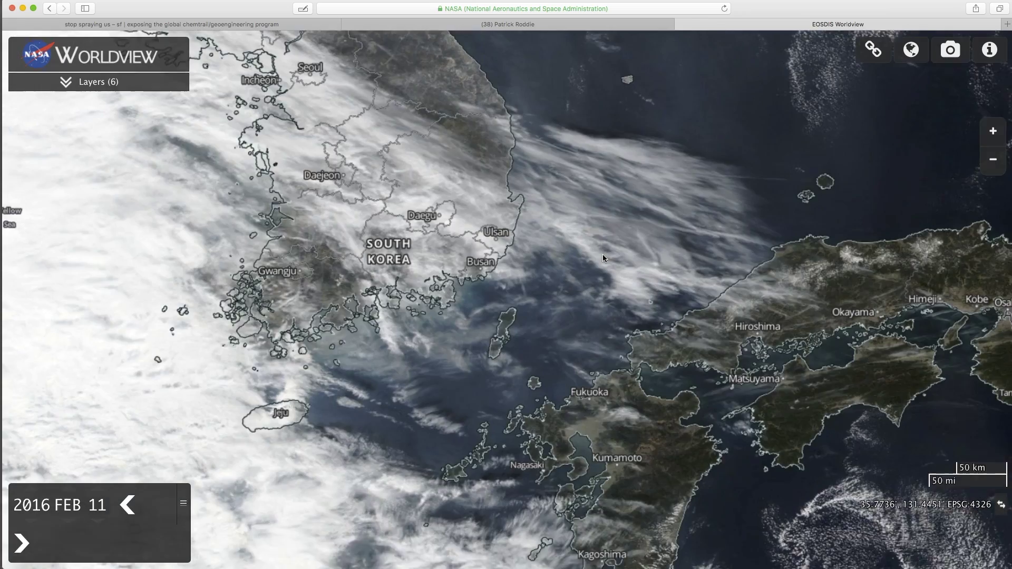
click(583, 278)
click(437, 342)
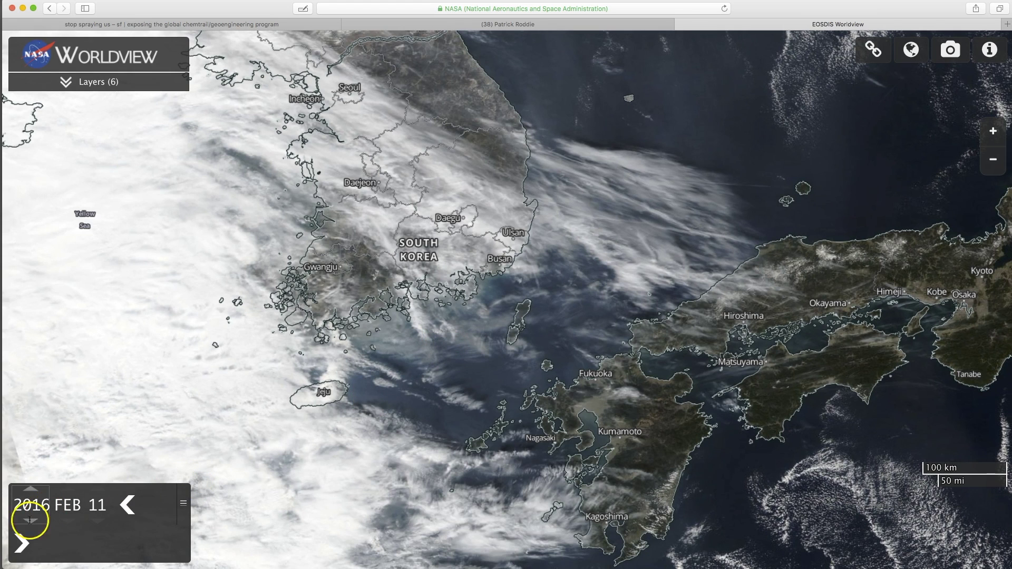
Advance the imagery date to 2016 FEB 12 and widen the view to East Asia
click(21, 548)
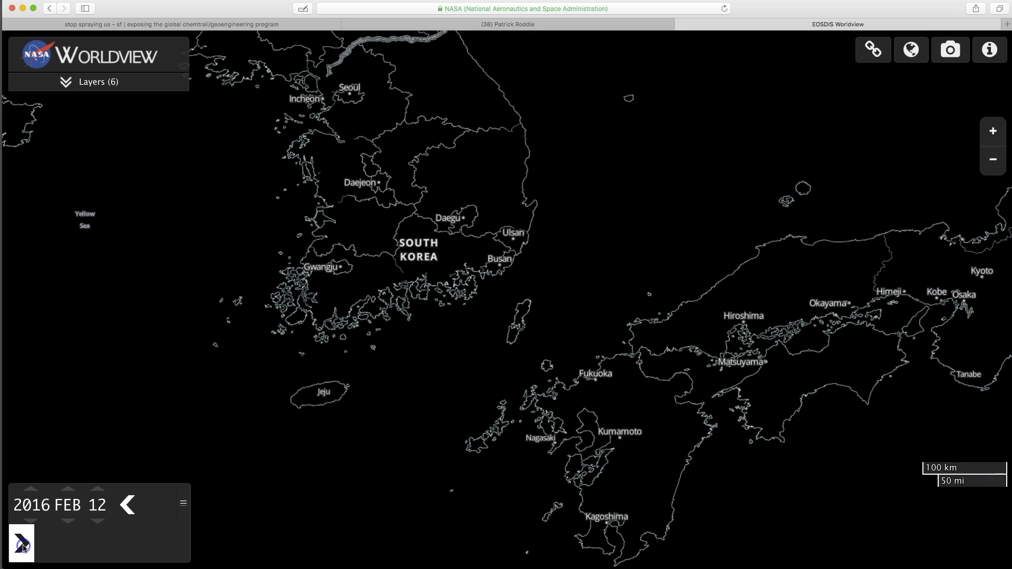
click(560, 396)
scroll(576, 409, down, 3)
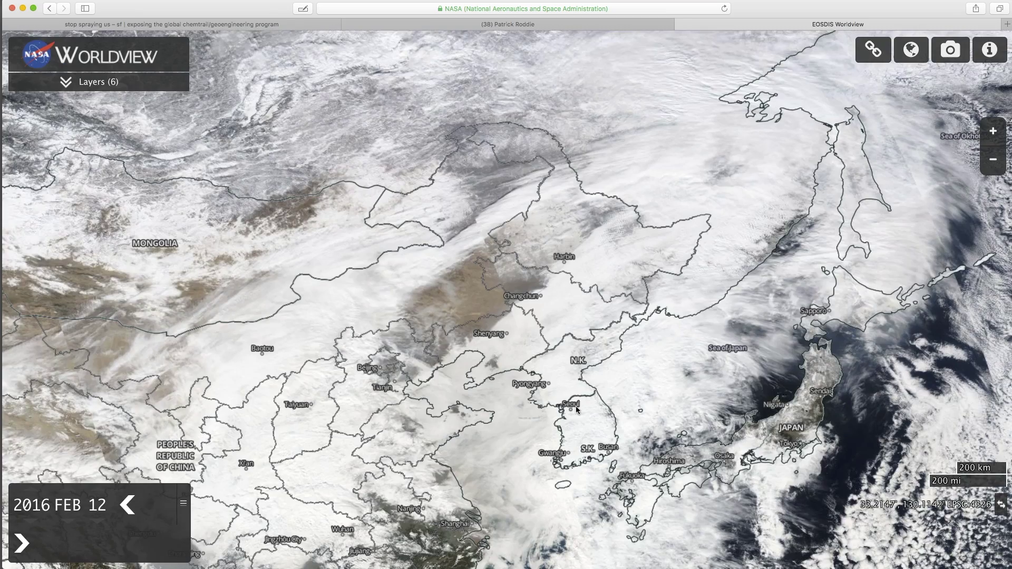
Examine the clouds on both sides of northern Japan, between Hakodate and Sendai, at close range
click(776, 416)
drag(777, 416, 633, 270)
scroll(633, 270, up, 3)
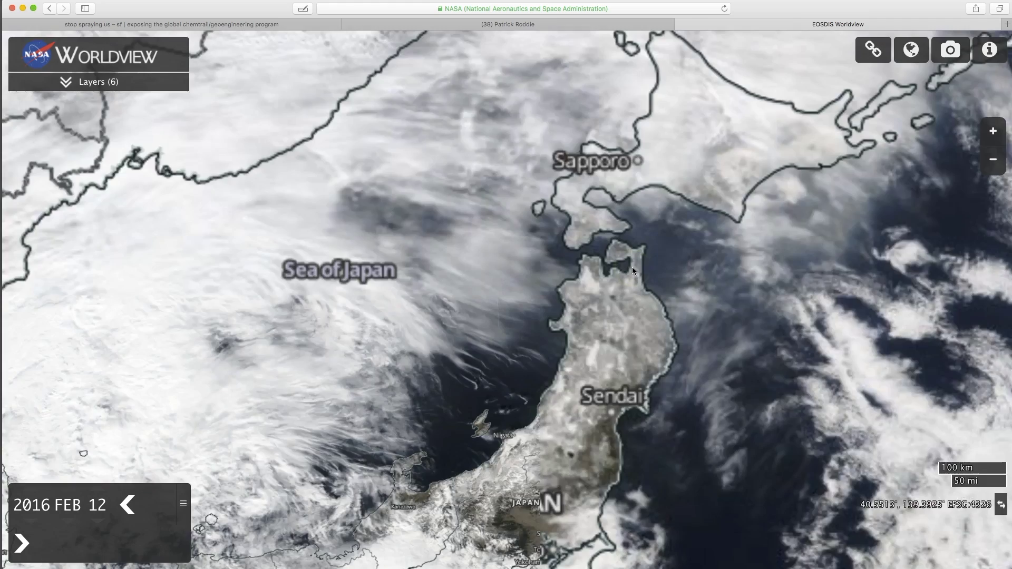
click(452, 357)
drag(532, 331, 419, 244)
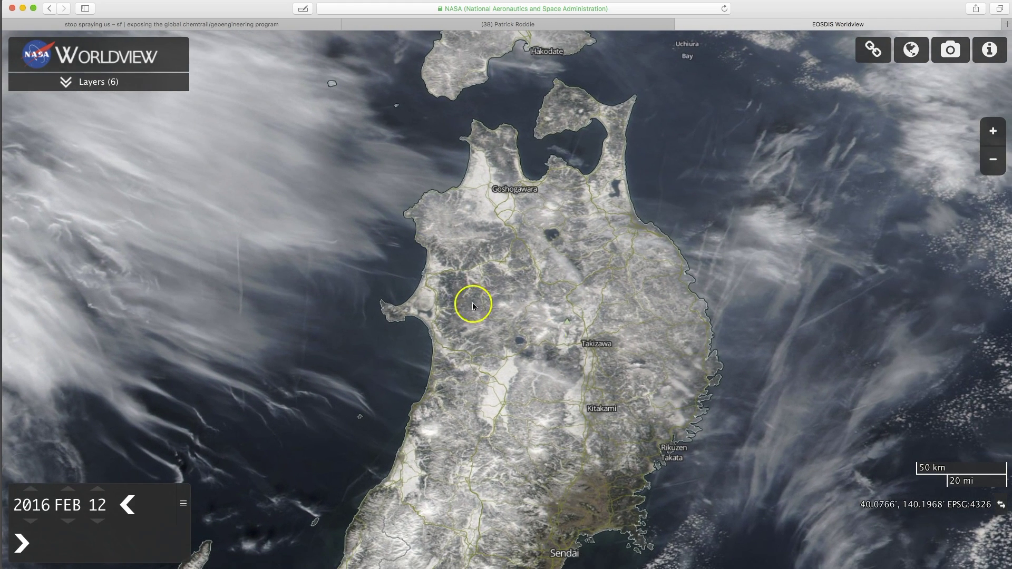
drag(574, 350, 505, 348)
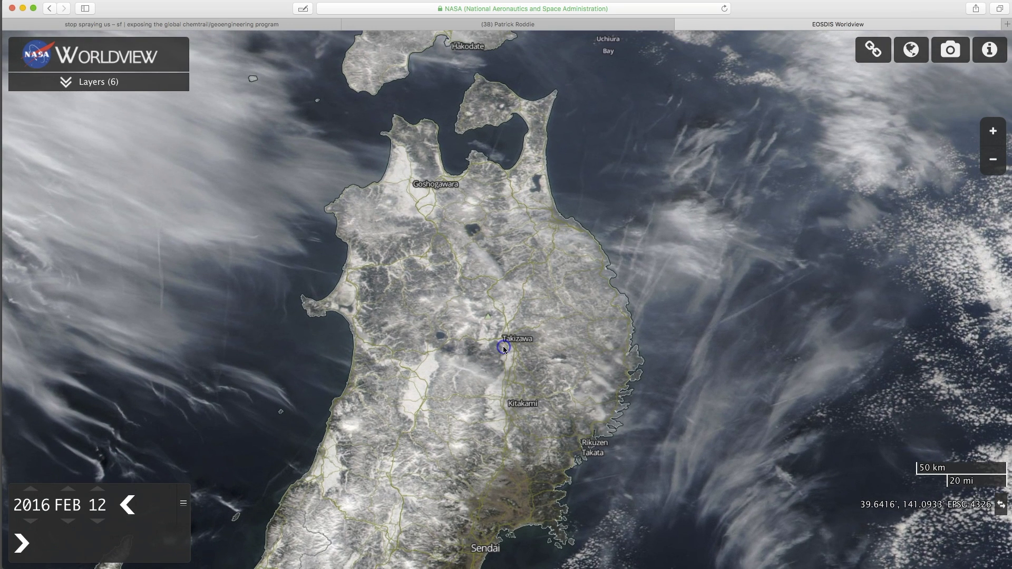
Generate a shortened share link for the current map view, select the link text and close the sharing box
click(872, 53)
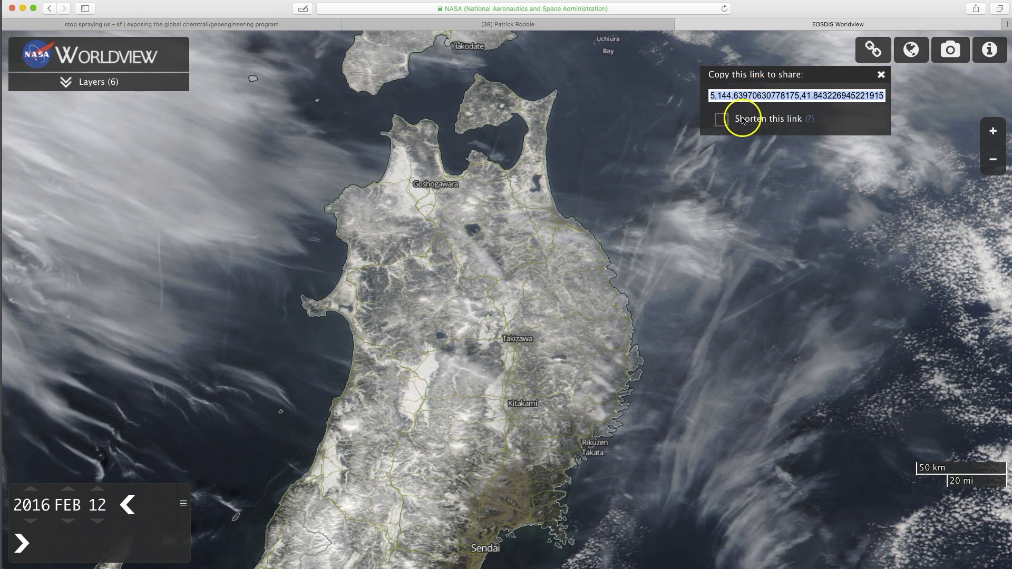
click(723, 120)
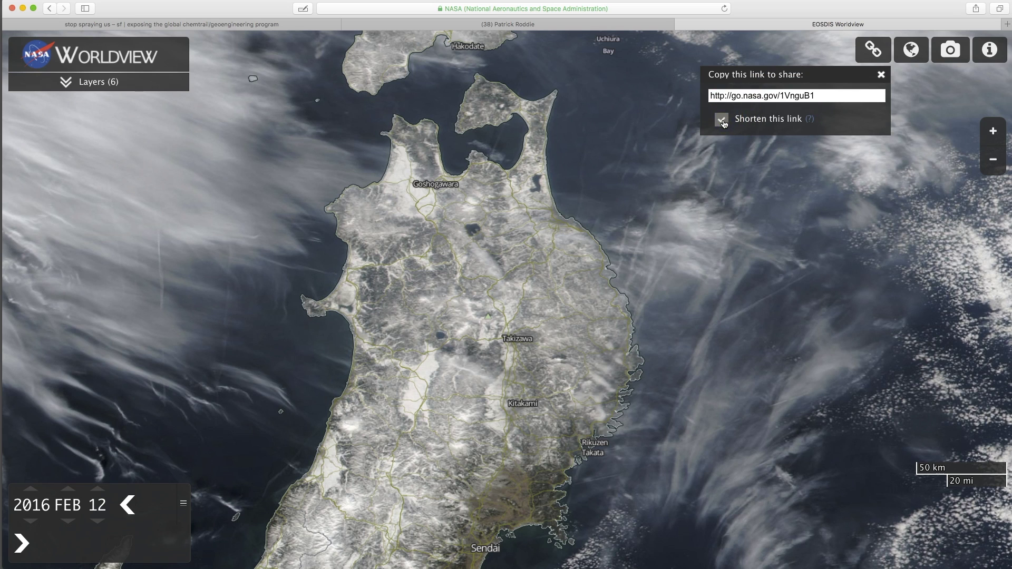
click(827, 95)
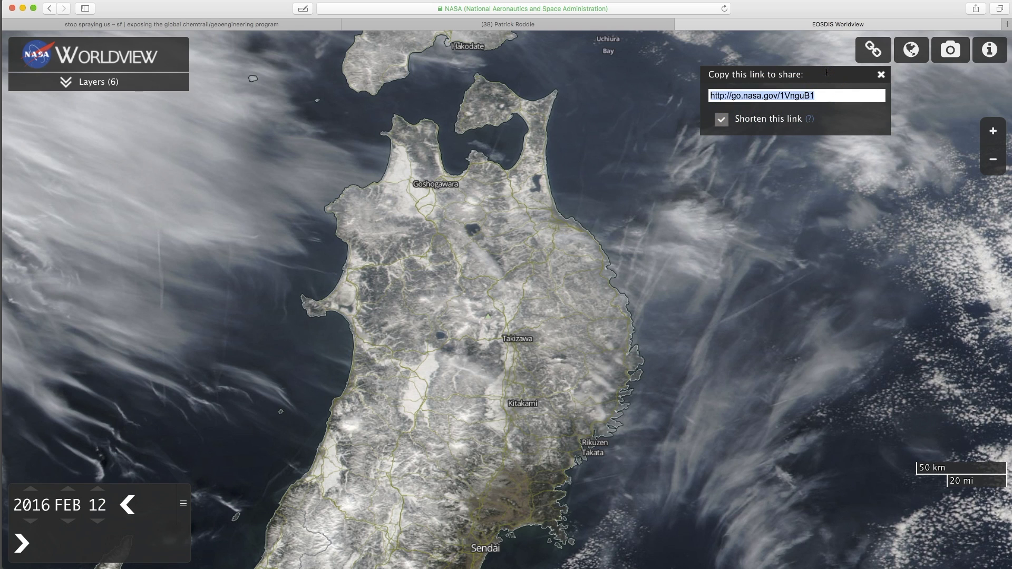
click(882, 75)
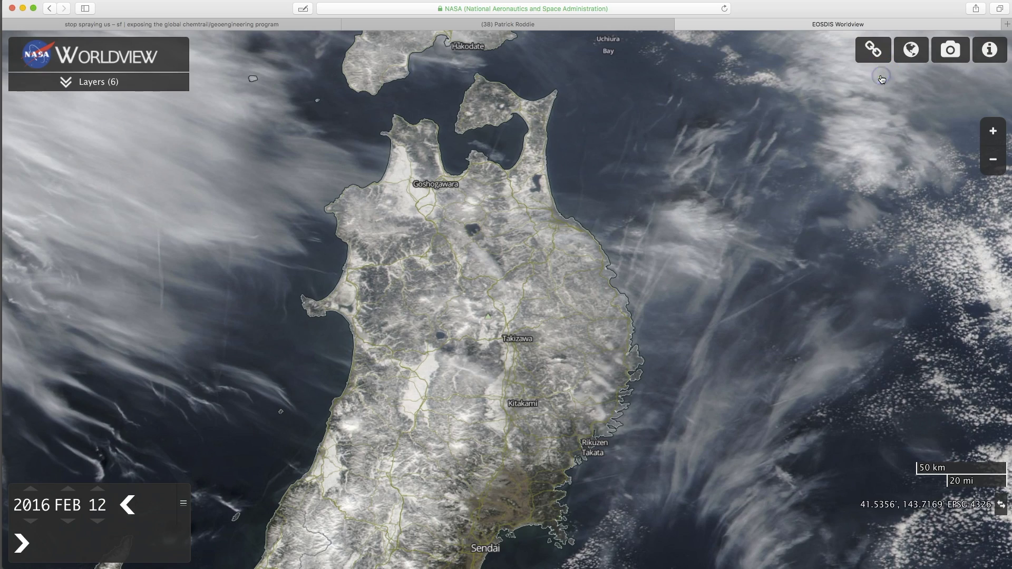
Return to the whole-world view, expand the layer list and hide the Suomi NPP / VIIRS and Aqua / MODIS base layers
scroll(663, 262, down, 10)
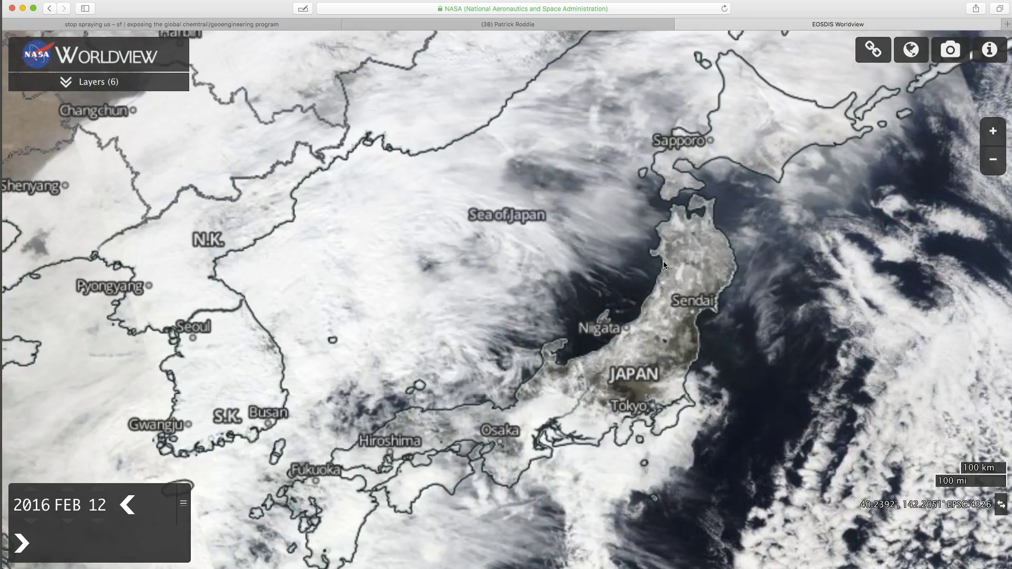
scroll(664, 262, down, 2)
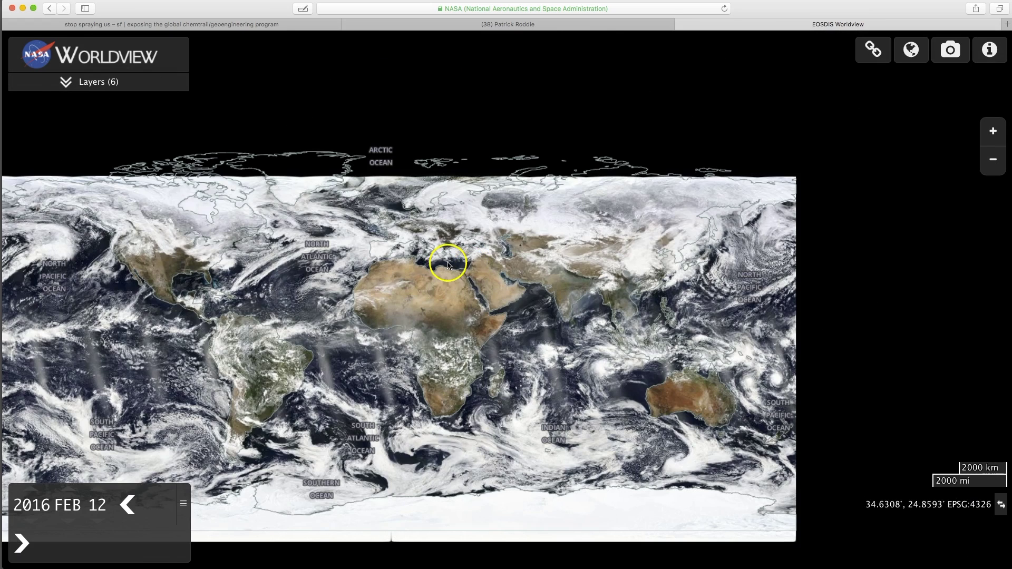
drag(441, 260, 630, 242)
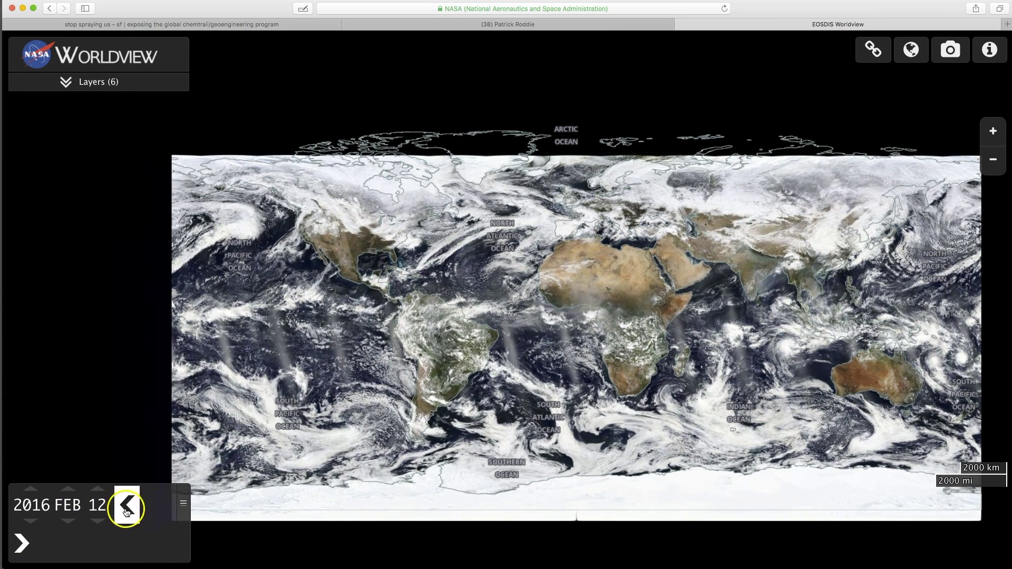
click(76, 82)
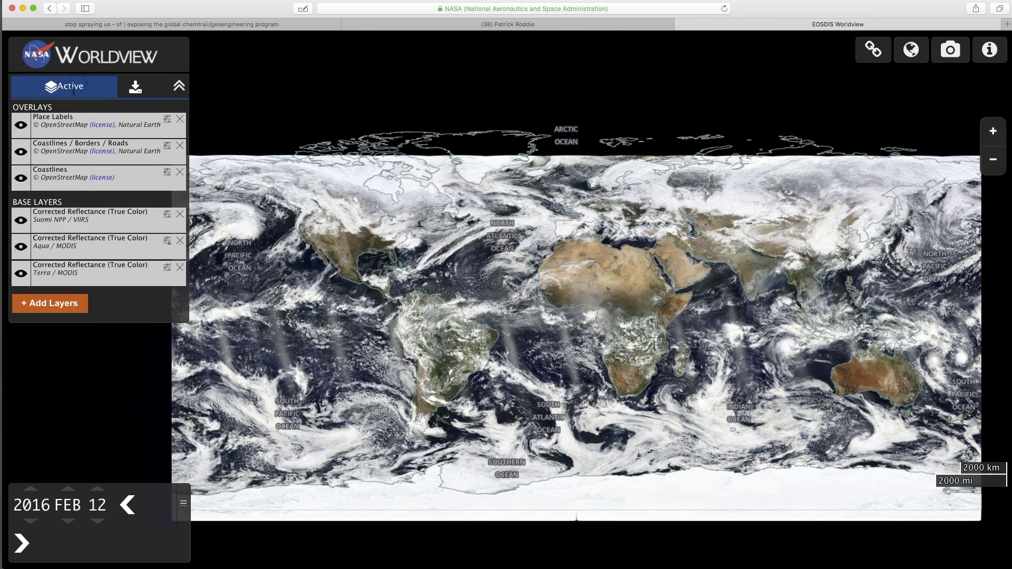
click(21, 220)
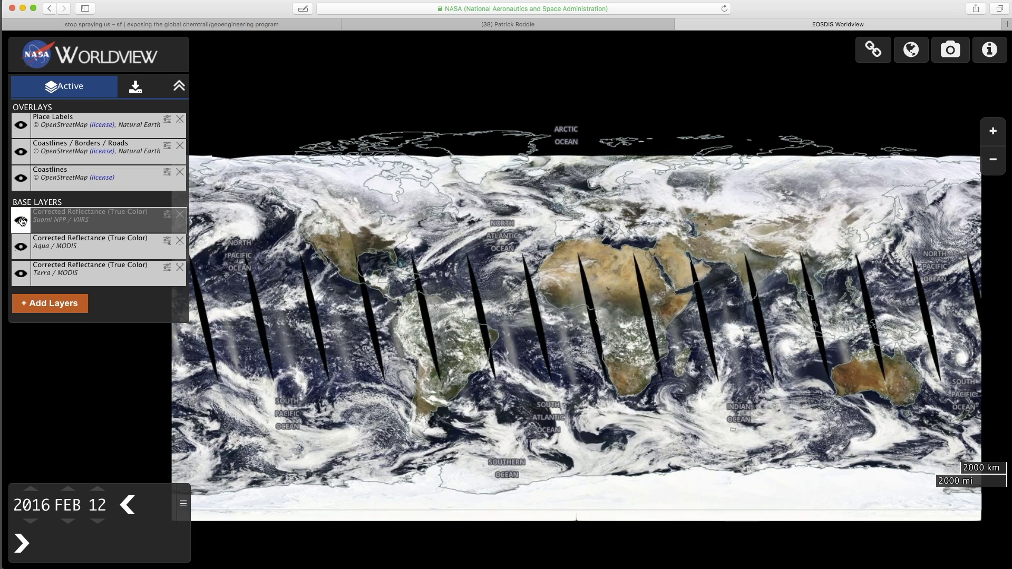
click(19, 247)
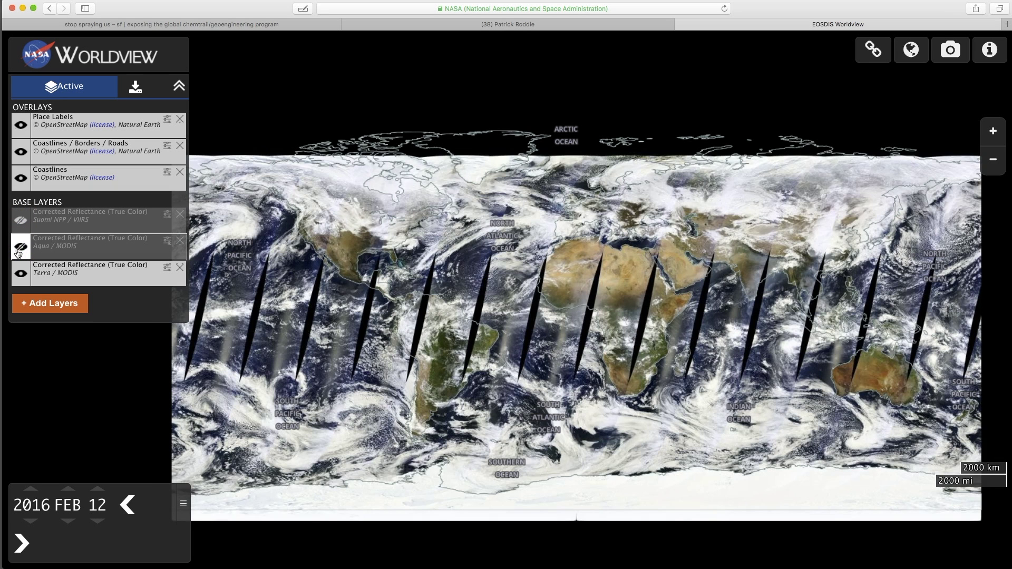
Set the imagery date to 2016 APR 12 and collapse the layer list
click(67, 492)
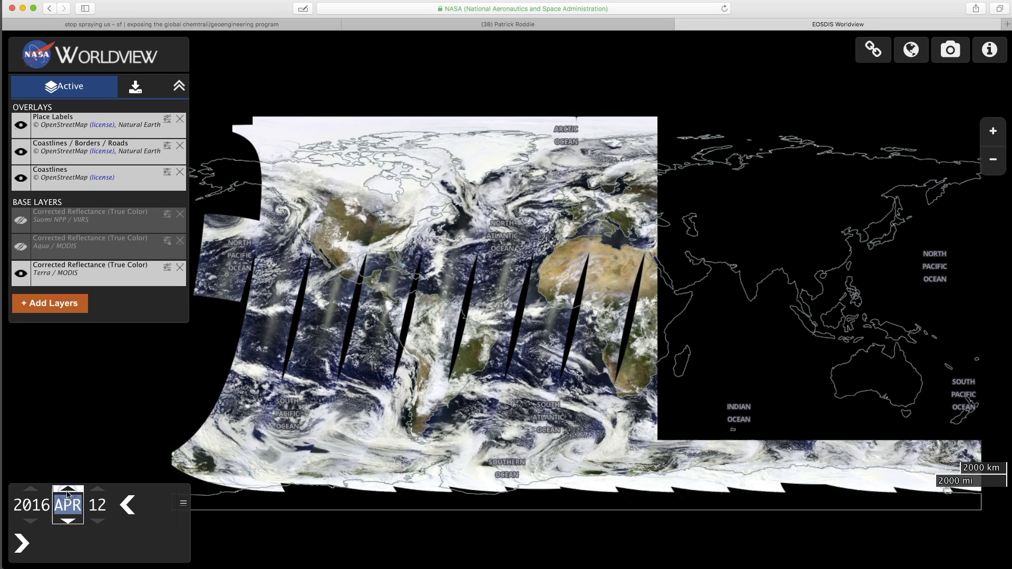
click(179, 86)
Examine the clouds over the Sea of Japan between Sapporo and the Russian coast at close range
drag(612, 319, 371, 389)
drag(478, 298, 570, 297)
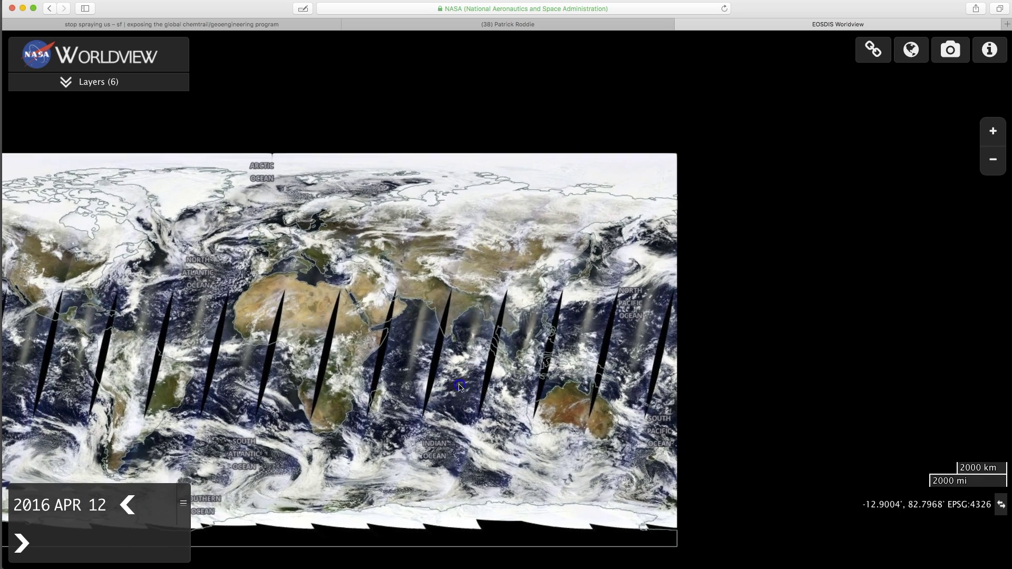
scroll(588, 272, up, 10)
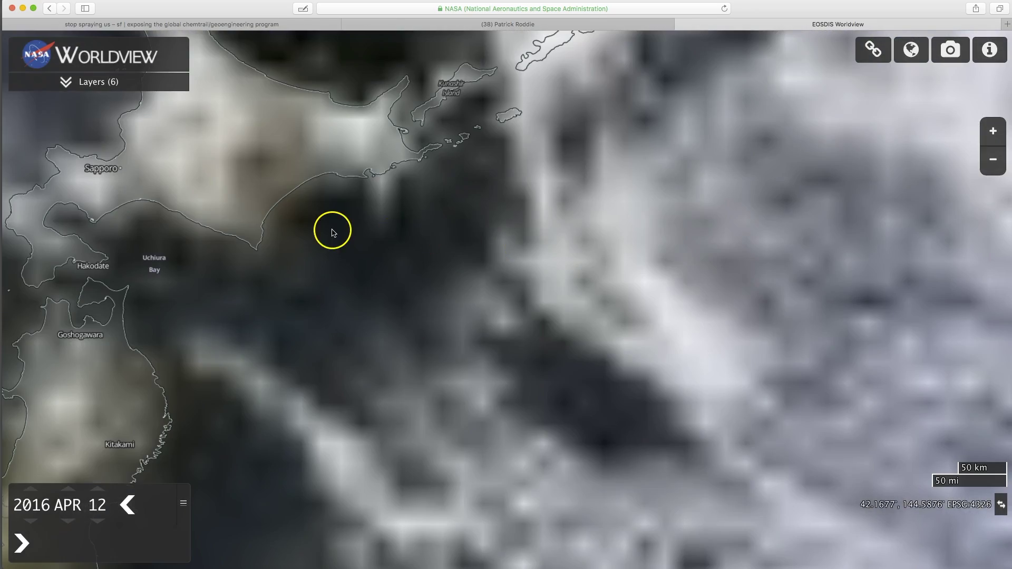
drag(333, 230, 651, 344)
drag(528, 328, 709, 320)
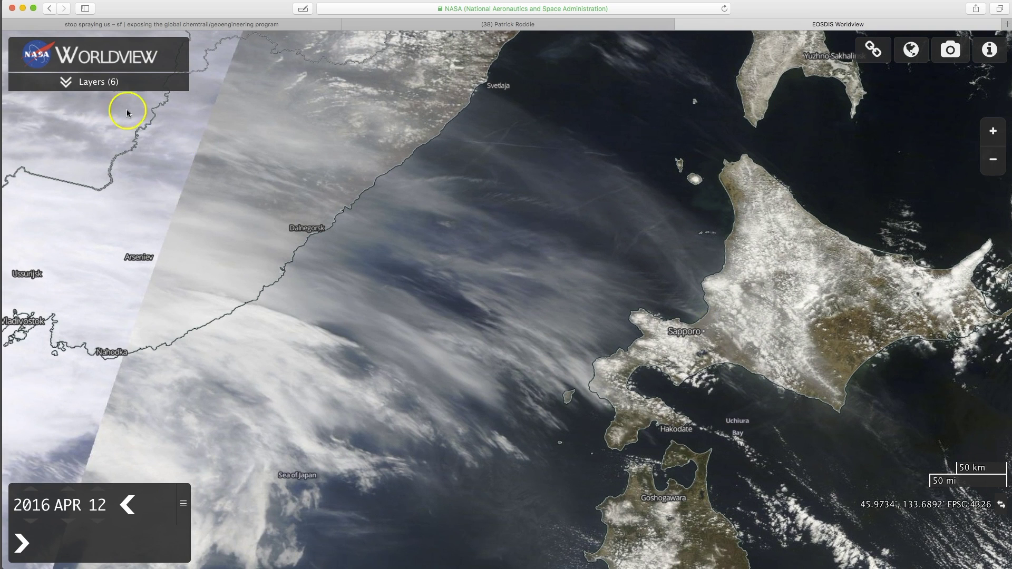
Expand the layer list and show the Aqua / MODIS and Suomi NPP / VIIRS base layers over the Sea of Japan
click(67, 82)
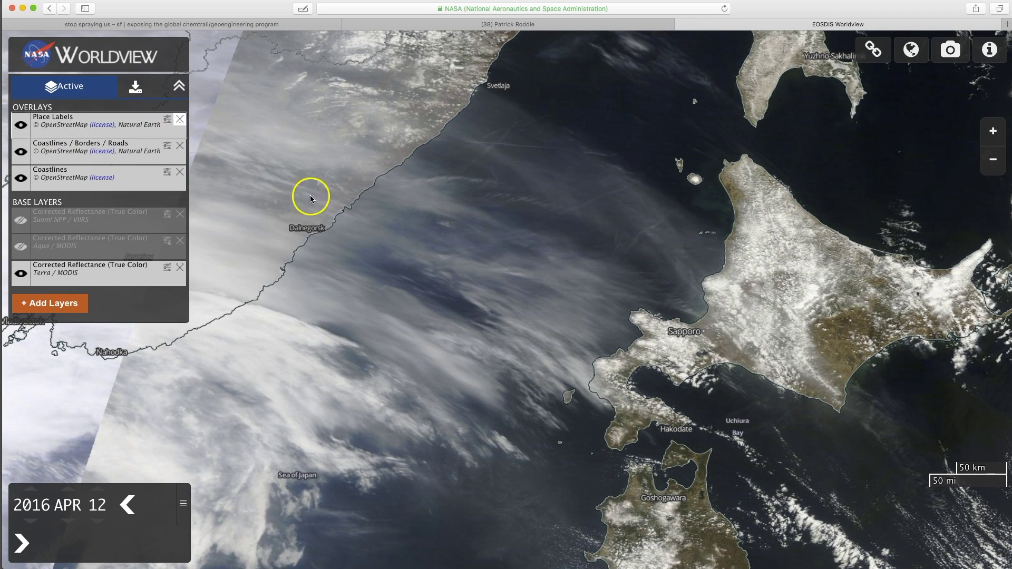
drag(497, 289, 665, 299)
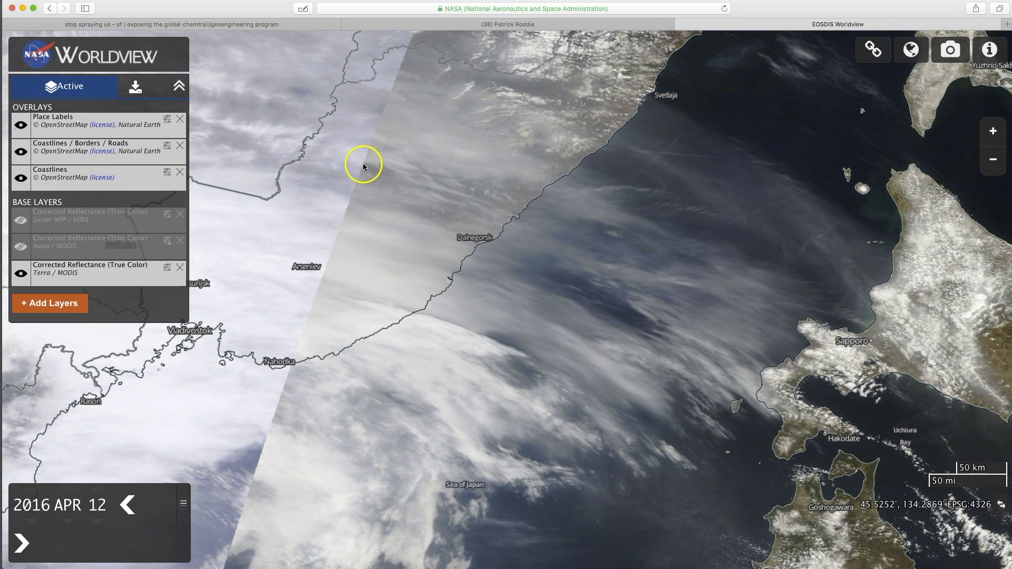
click(21, 254)
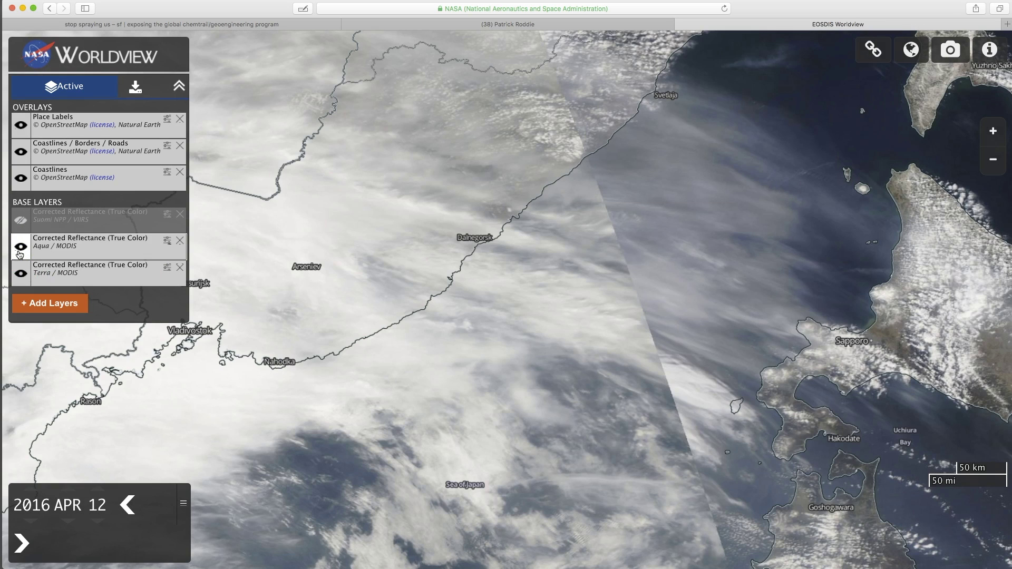
click(26, 231)
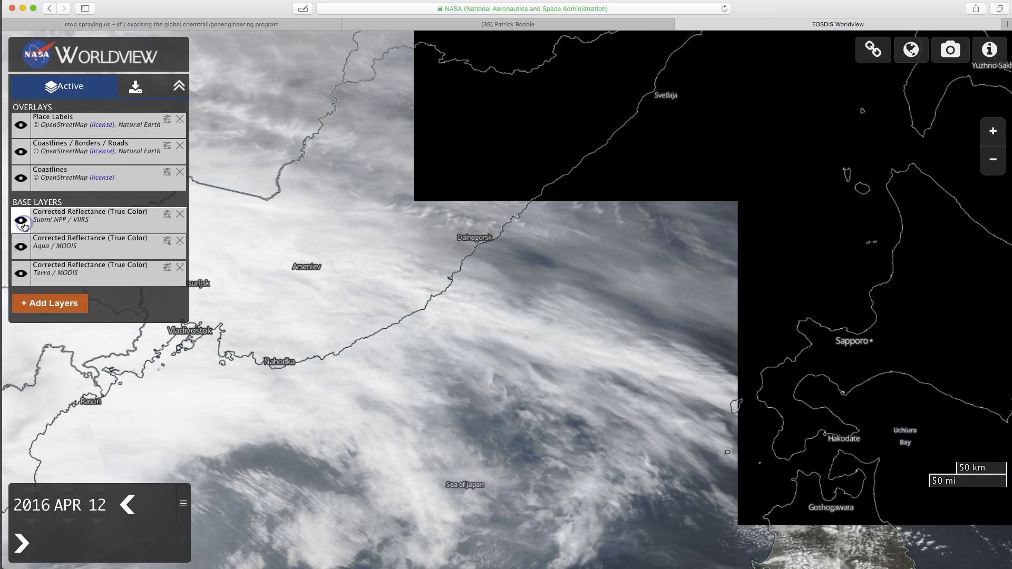
click(441, 323)
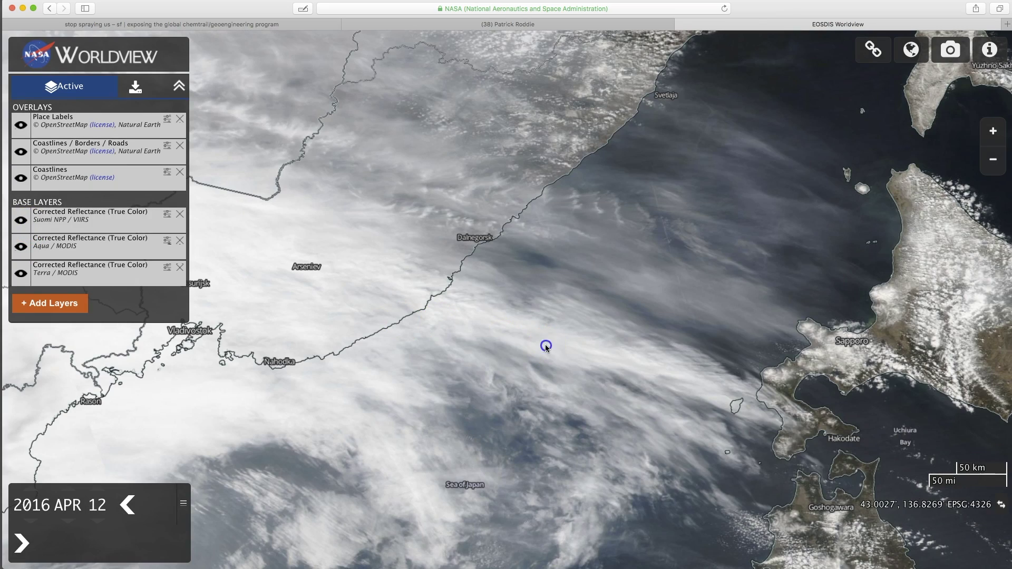
Survey the clouds at regional scale from Japan southwest across China to India
drag(547, 347, 517, 348)
scroll(518, 349, up, 2)
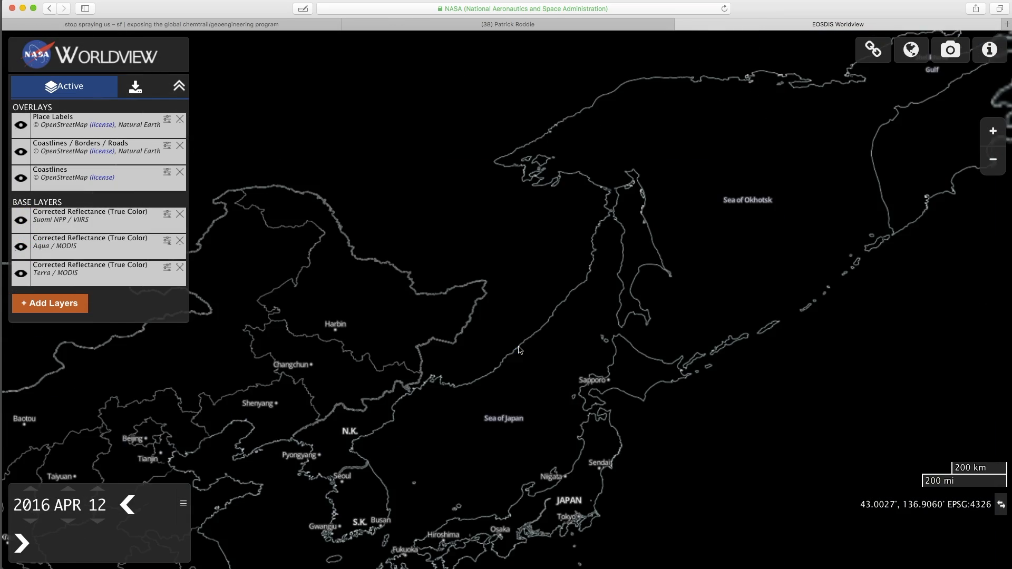
drag(541, 376, 592, 254)
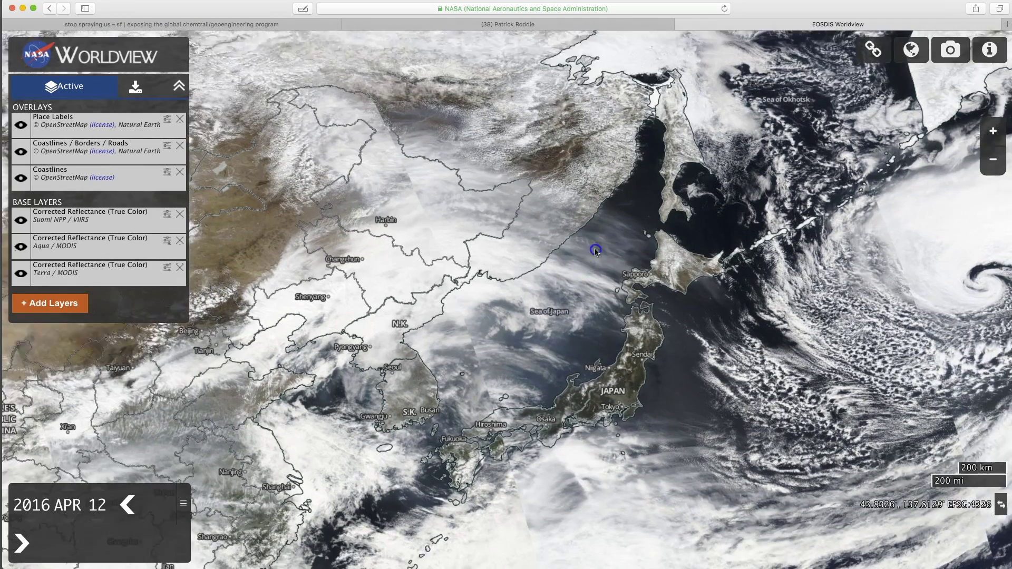
drag(593, 440, 718, 282)
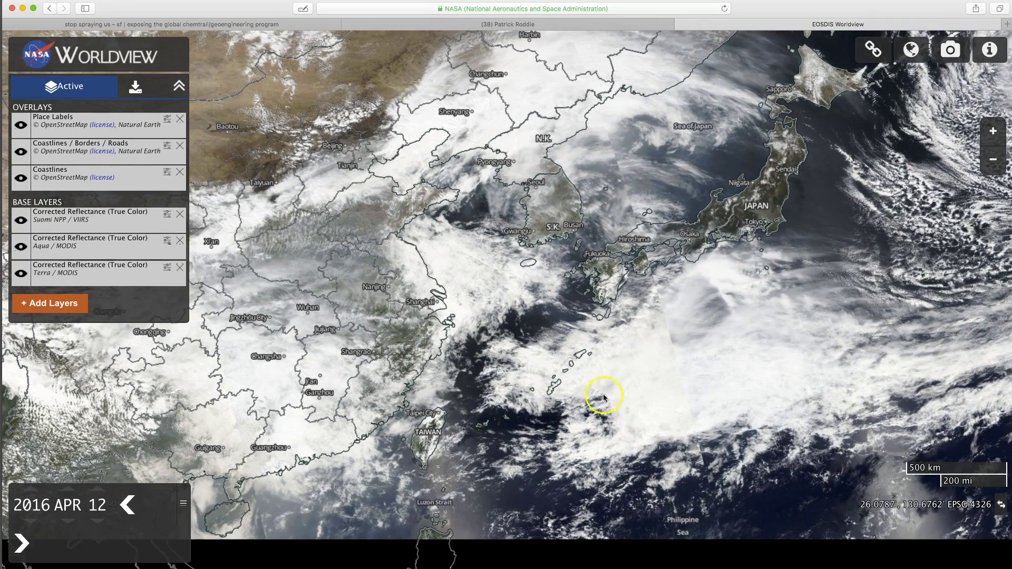
drag(462, 353, 843, 454)
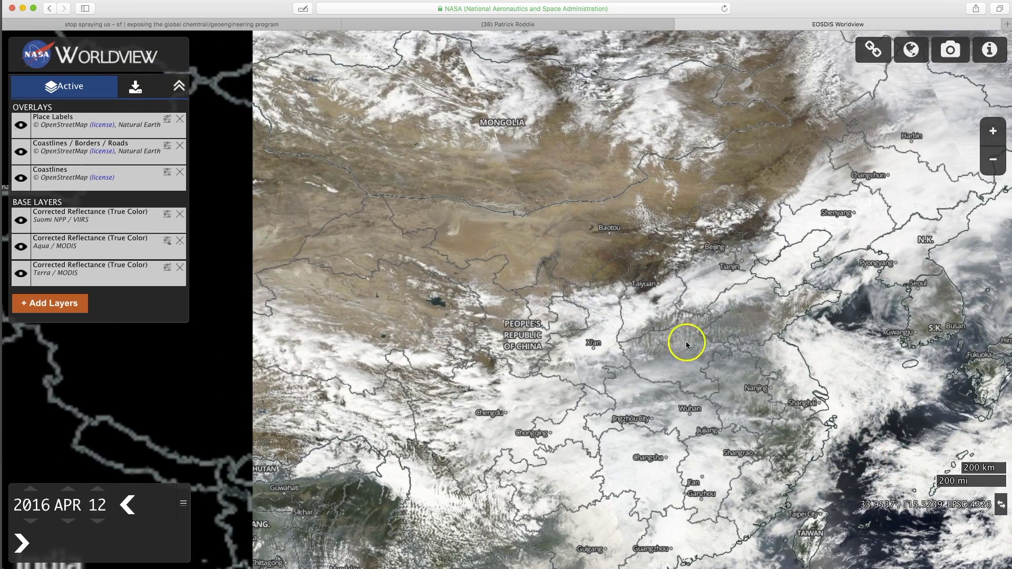
drag(524, 366, 880, 212)
drag(597, 354, 707, 362)
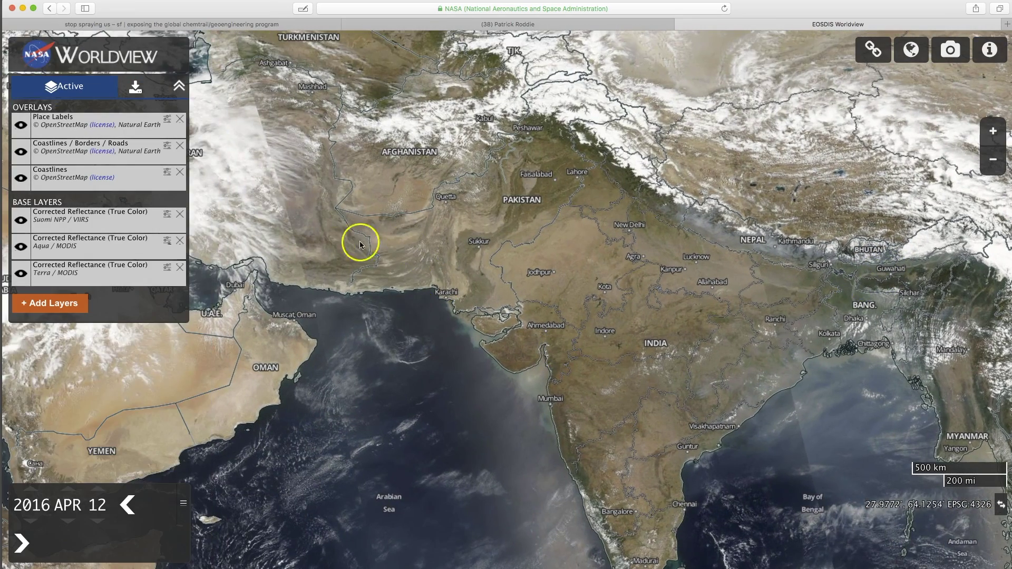
Inspect the cloud bands over eastern Iran at close range and return to the regional view
drag(334, 232, 623, 361)
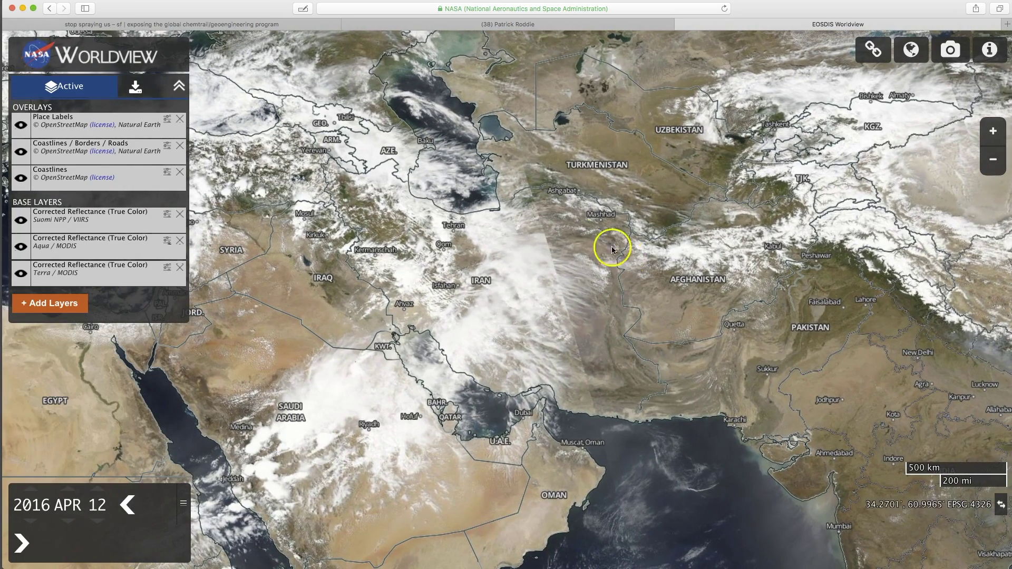
double_click(543, 275)
double_click(543, 275)
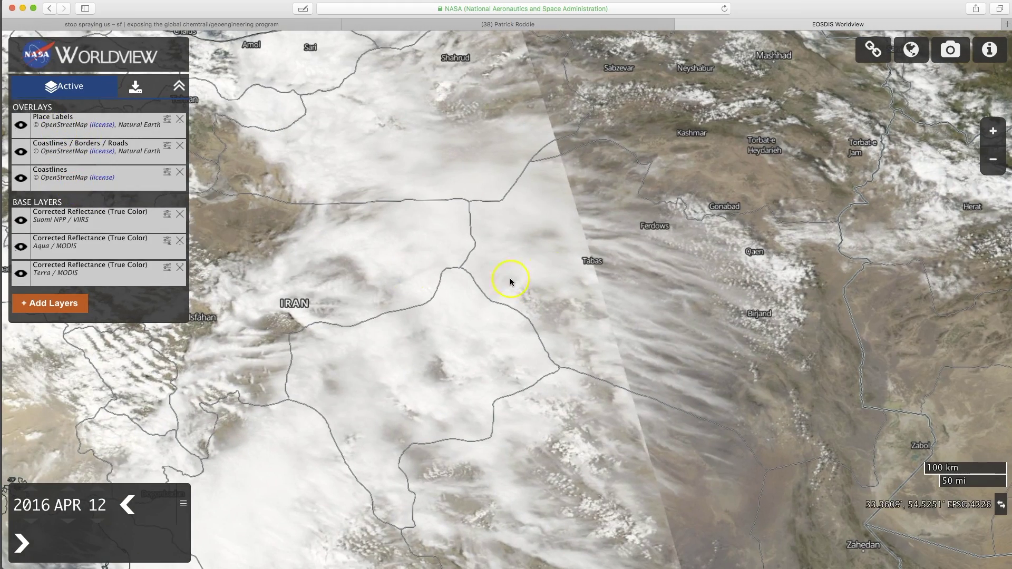
scroll(546, 268, down, 2)
scroll(547, 270, down, 5)
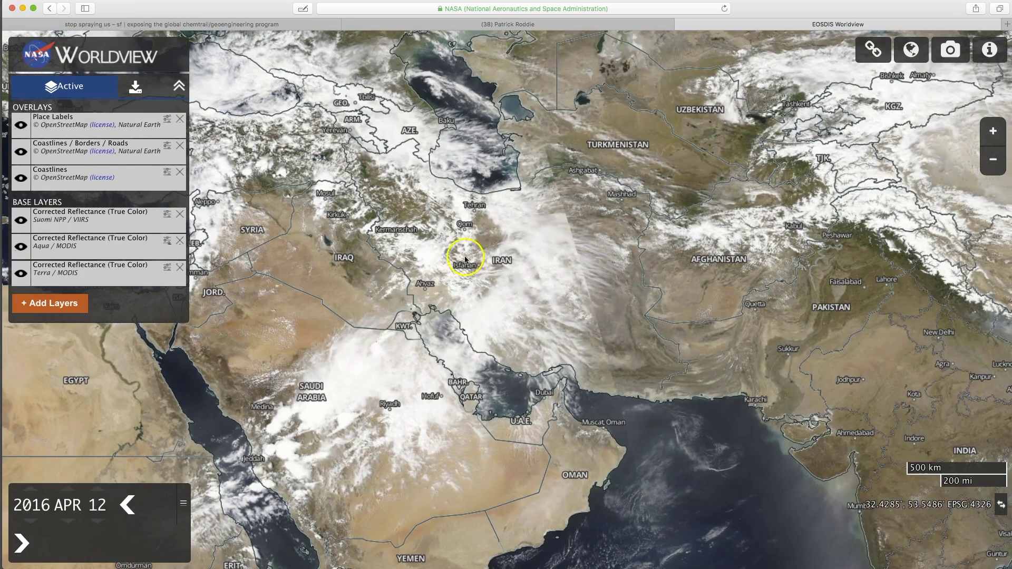
Examine the clouds around Volgograd and the land south of it at close range and widen the view
drag(423, 235, 513, 324)
drag(581, 221, 724, 337)
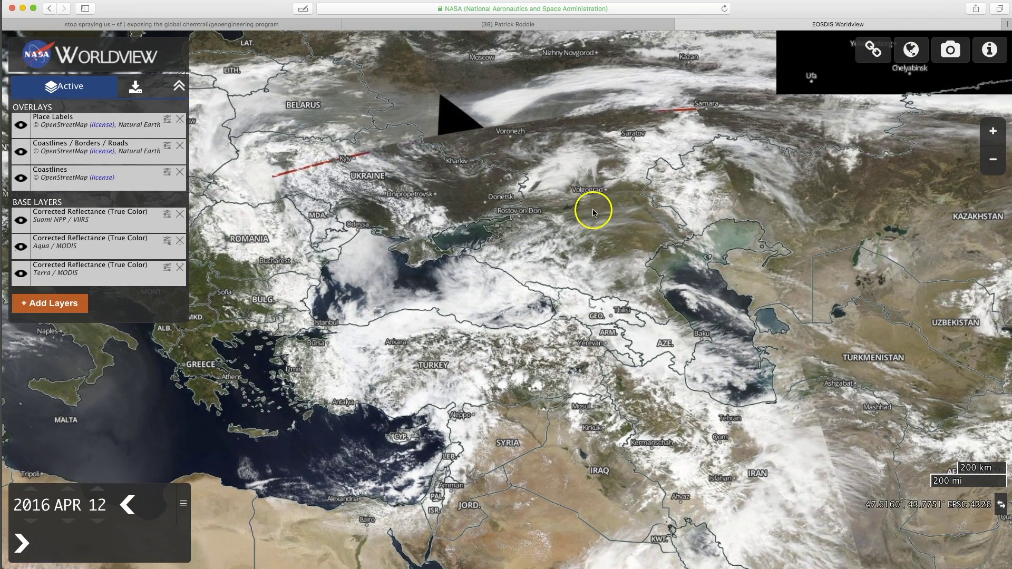
drag(593, 220, 550, 260)
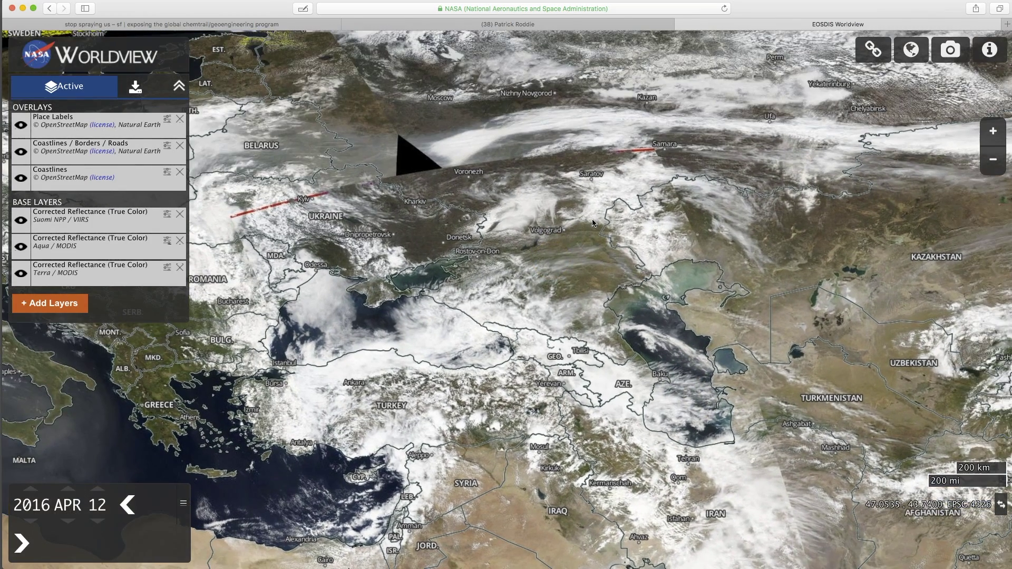
double_click(574, 243)
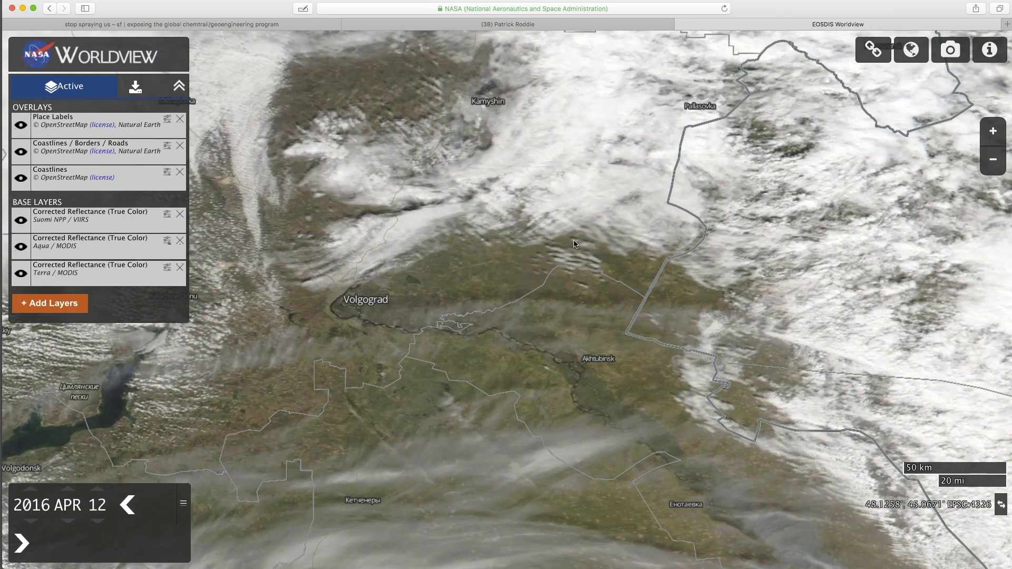
drag(563, 273, 645, 173)
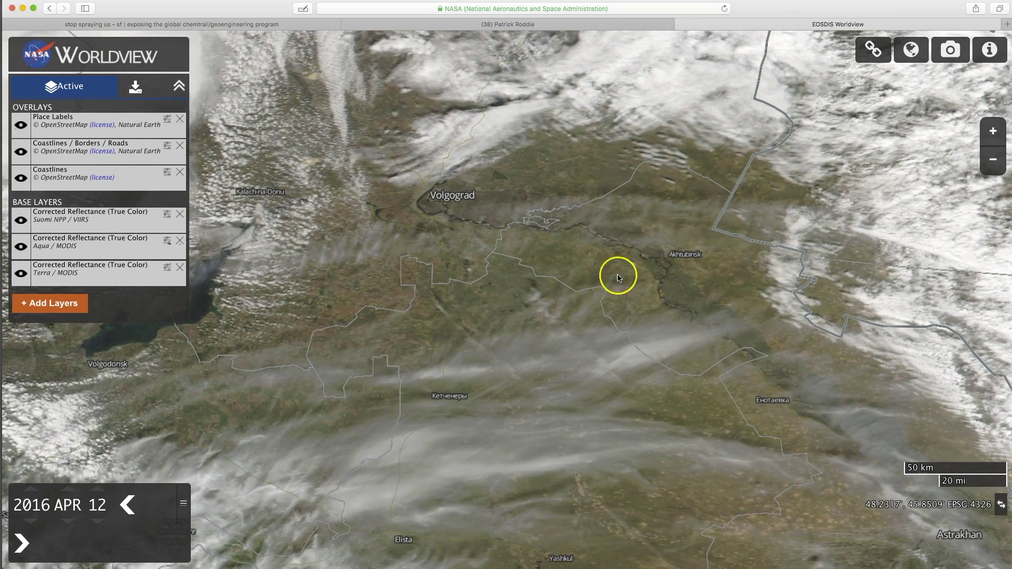
scroll(600, 345, down, 3)
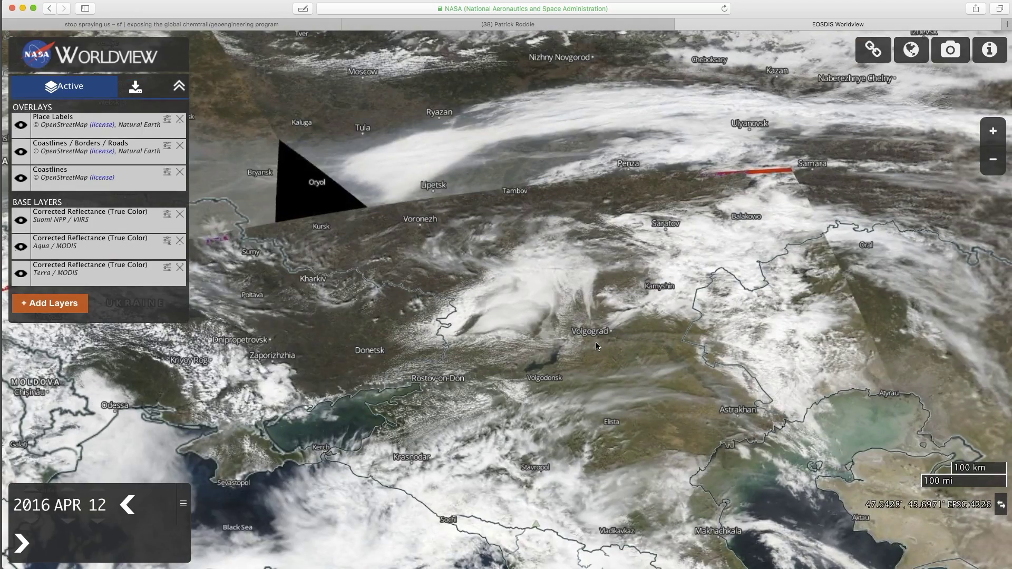
Hide the Suomi NPP / VIIRS base layer and inspect the cloud streaks between Oryol, Kursk and Lipetsk
click(20, 220)
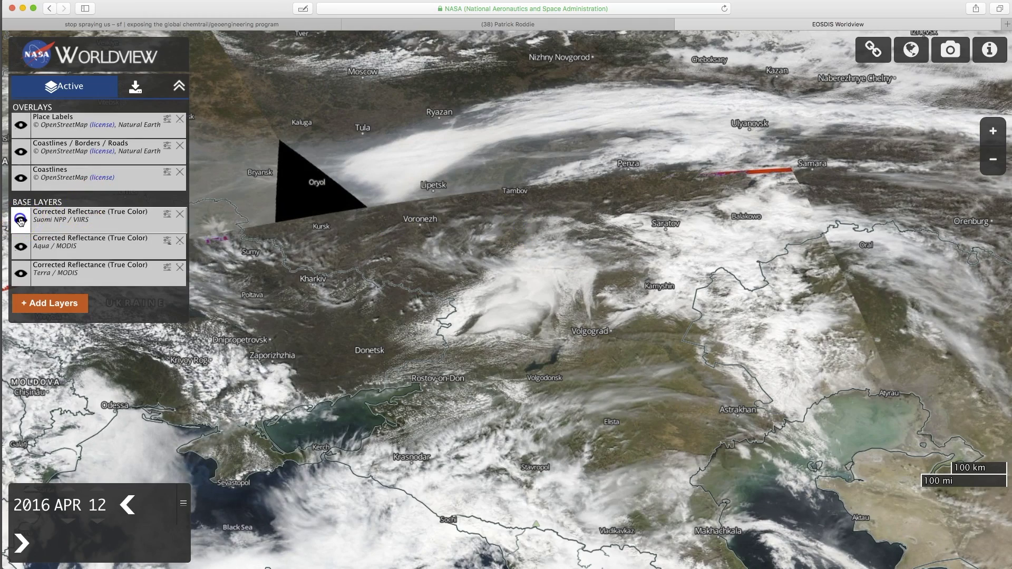
drag(421, 215, 495, 243)
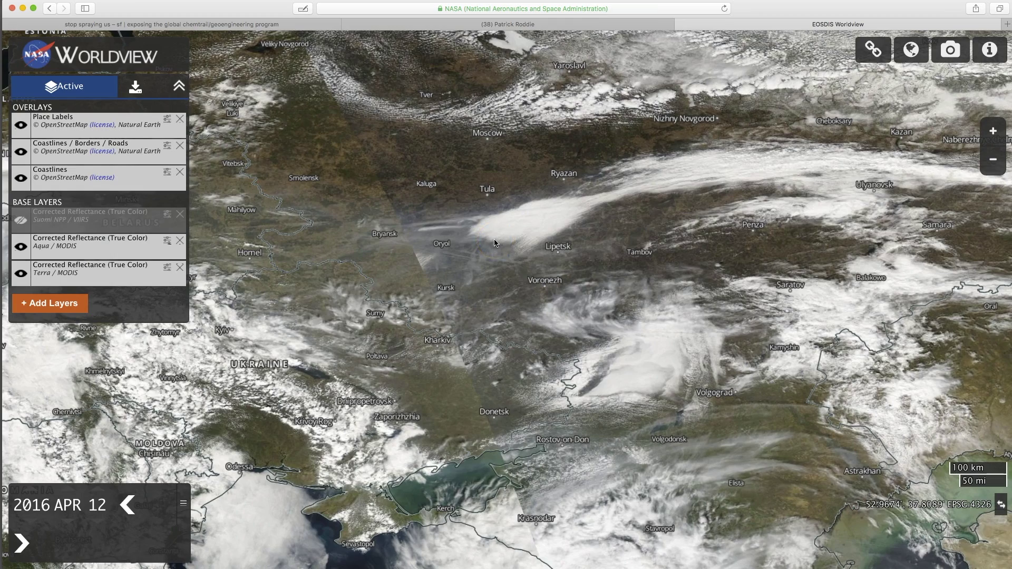
scroll(495, 243, up, 5)
drag(470, 311, 581, 226)
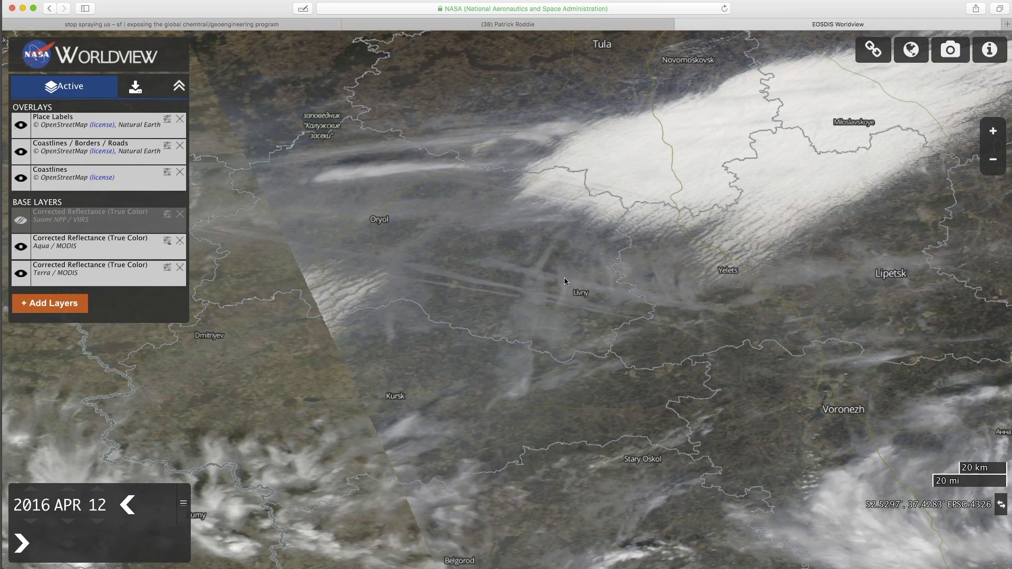
scroll(565, 278, down, 3)
Toggle the Suomi NPP / VIIRS base layer on and off for comparison and hide the Aqua / MODIS base layer
click(116, 213)
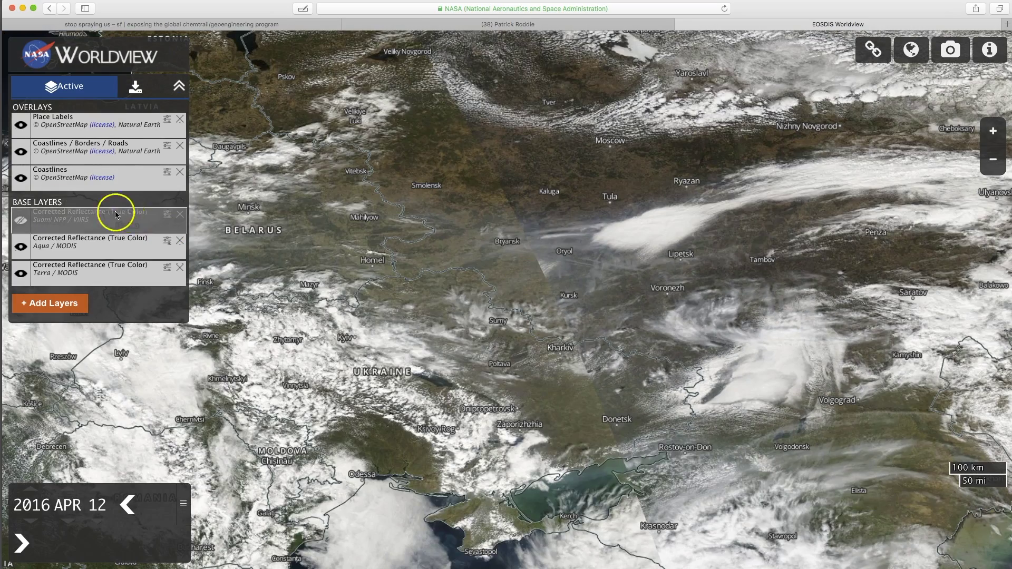
click(21, 220)
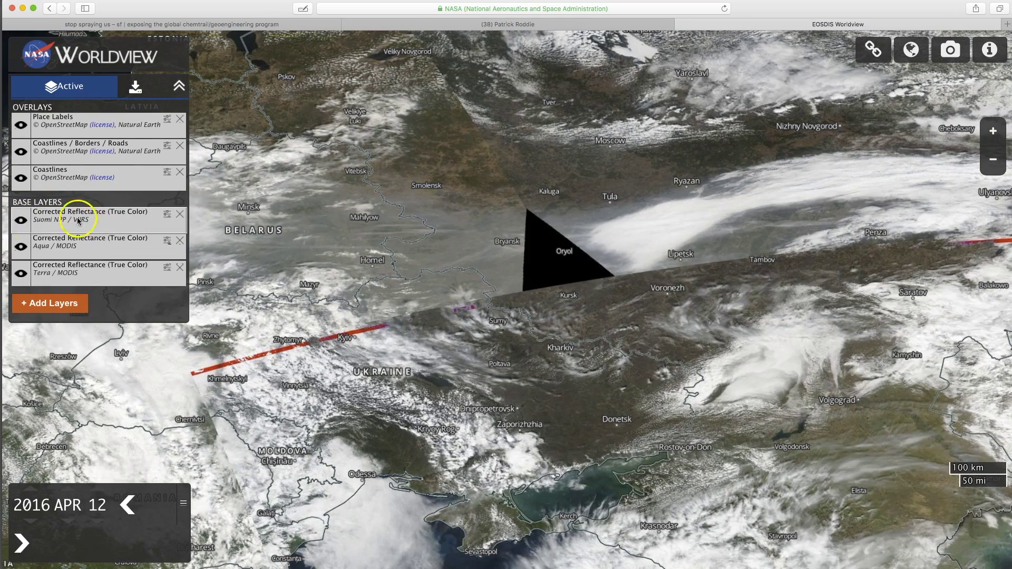
click(20, 220)
click(21, 246)
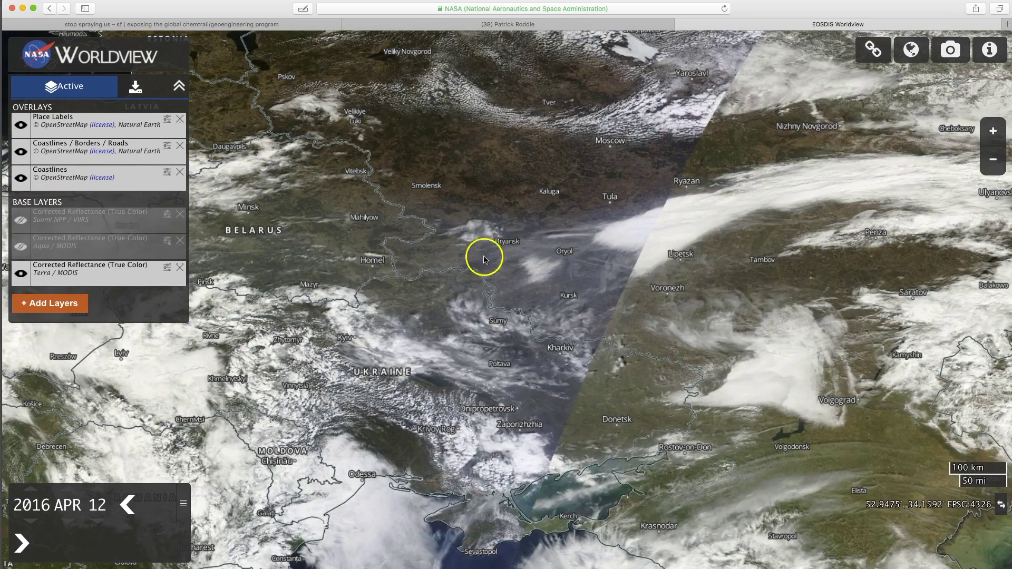
Examine the Terra / MODIS clouds from Ukraine north to the Gulf of Finland, closely around Saint Petersburg
drag(530, 293, 552, 283)
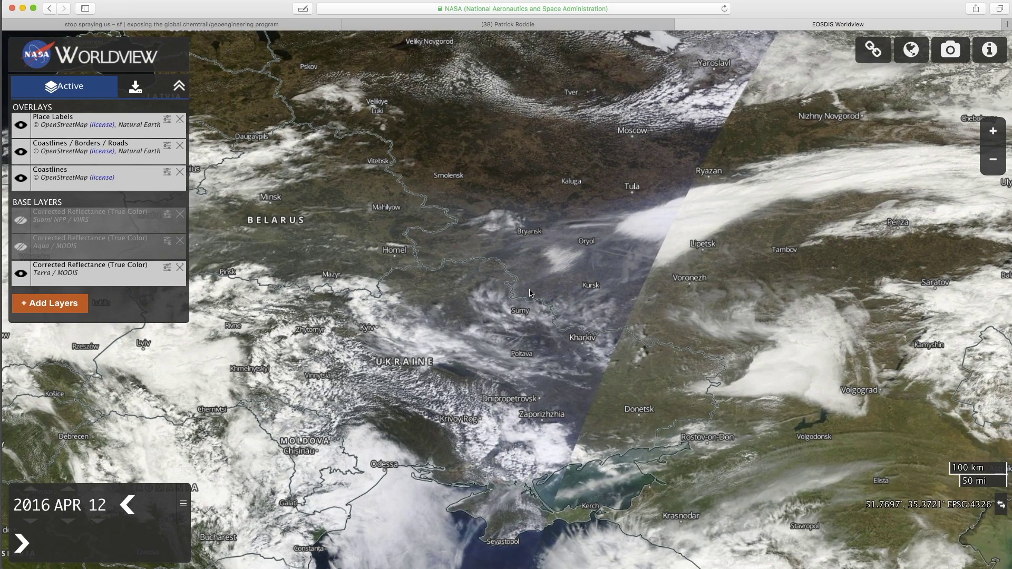
drag(557, 238, 662, 346)
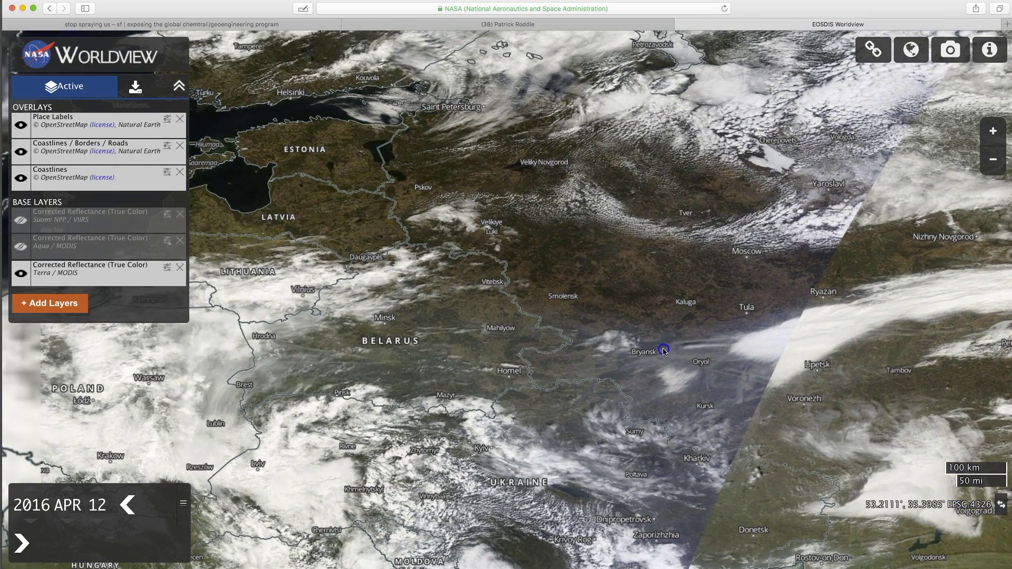
drag(562, 224, 635, 375)
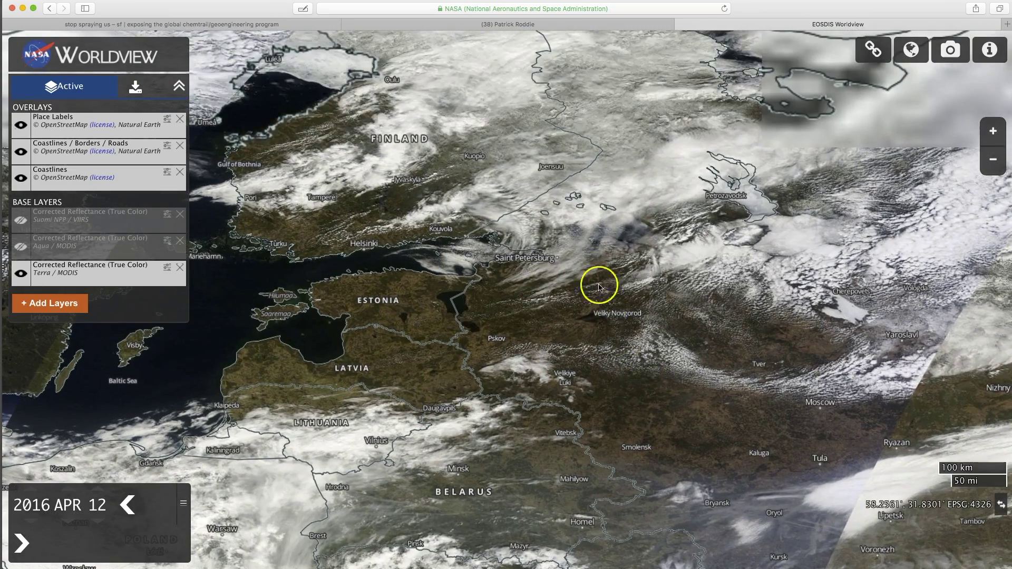
scroll(545, 255, down, 3)
scroll(580, 182, up, 5)
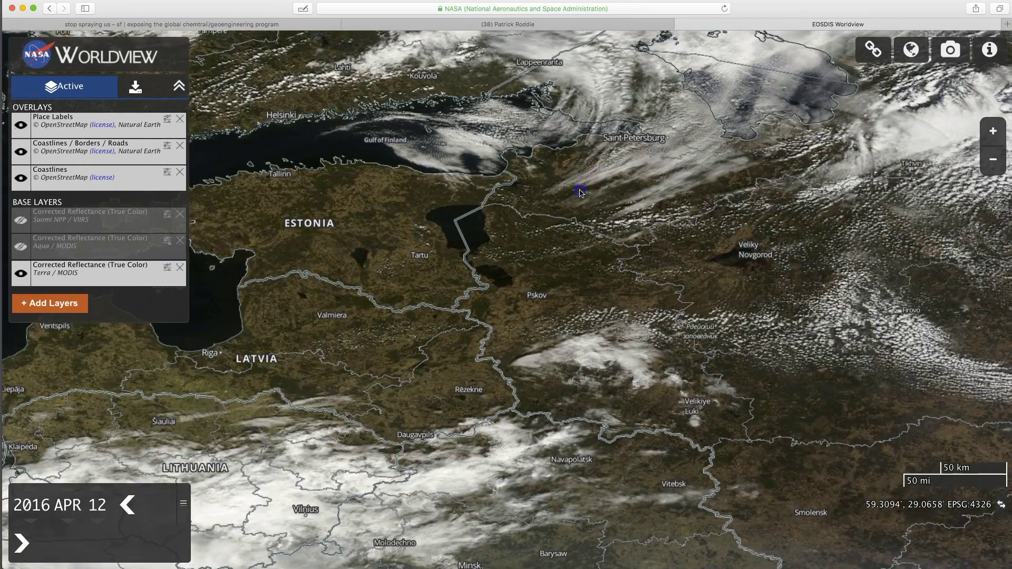
drag(581, 176, 589, 310)
scroll(590, 310, up, 1)
double_click(590, 308)
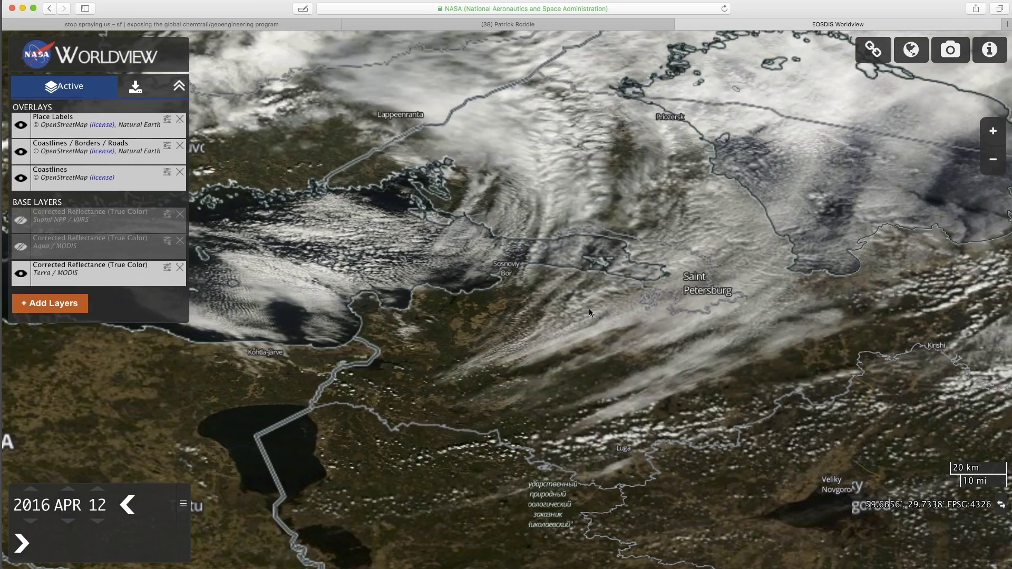
drag(525, 255, 638, 365)
Survey the clouds over western Europe and the western Mediterranean at regional scale
scroll(637, 365, down, 4)
click(609, 332)
drag(609, 333, 816, 335)
drag(714, 375, 758, 247)
drag(640, 389, 696, 232)
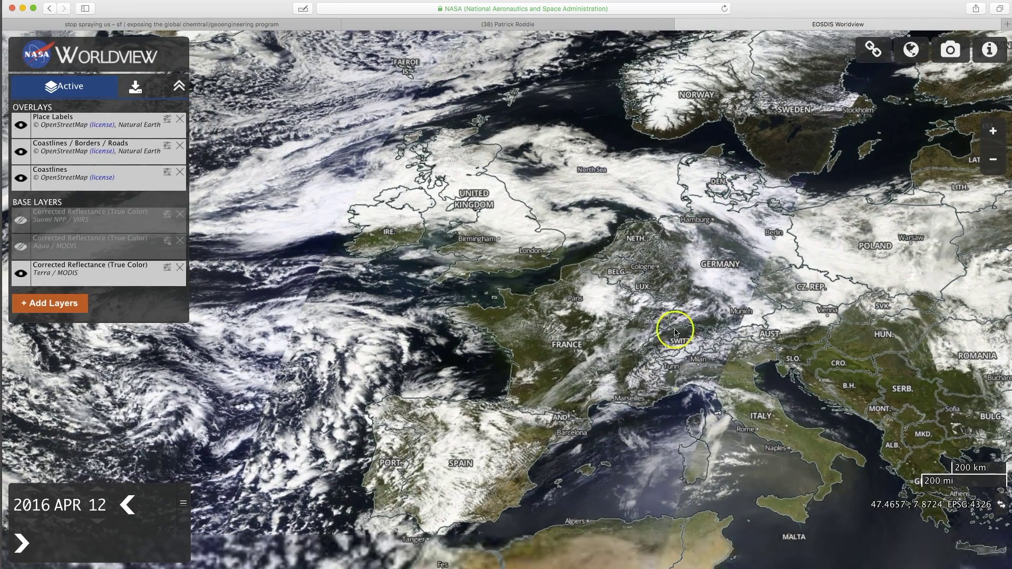
drag(656, 452, 642, 319)
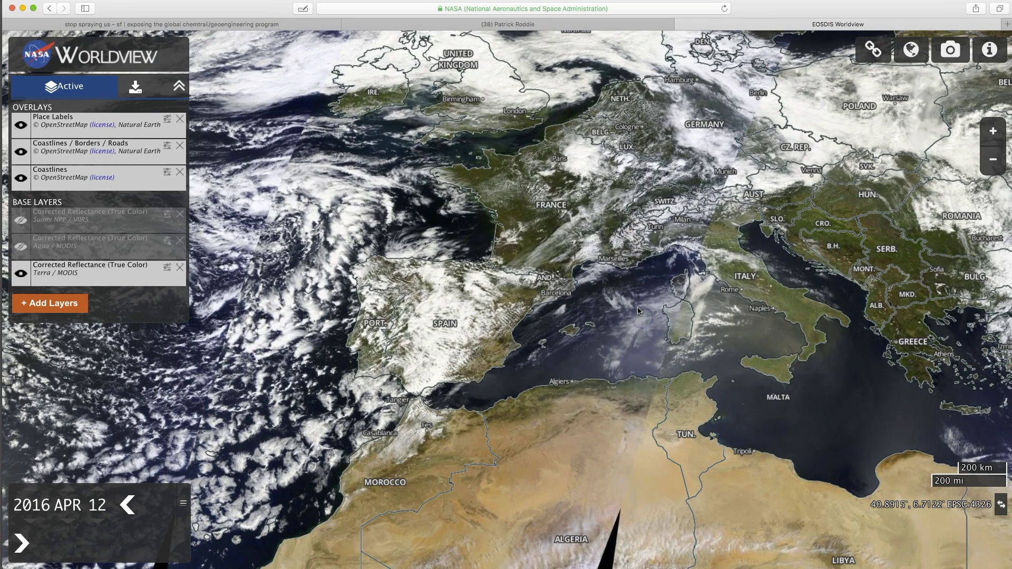
Show the Aqua / MODIS base layer around Corsica and Sardinia, toggling the Suomi NPP / VIIRS layer on and off for comparison
scroll(637, 311, up, 3)
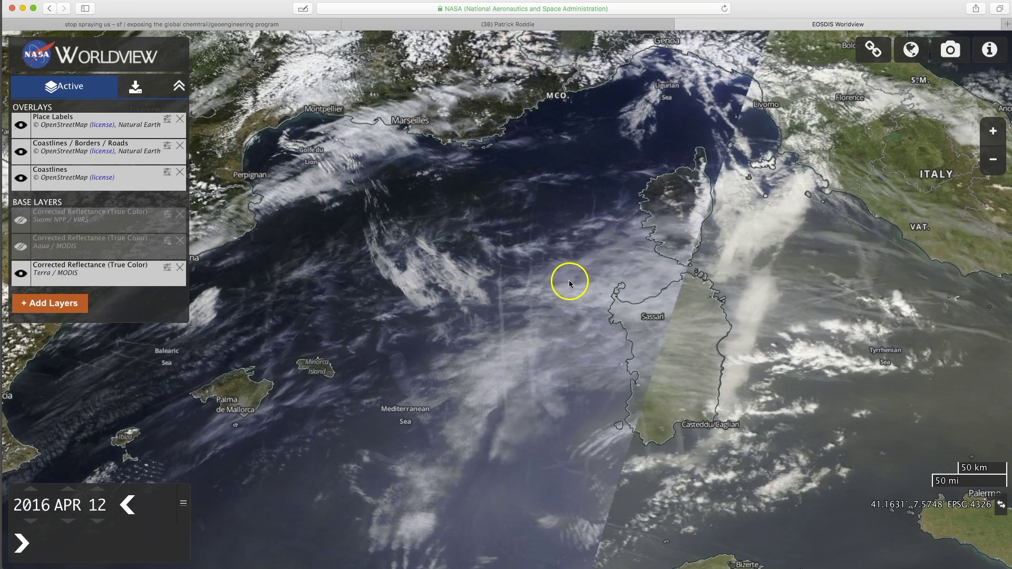
click(21, 246)
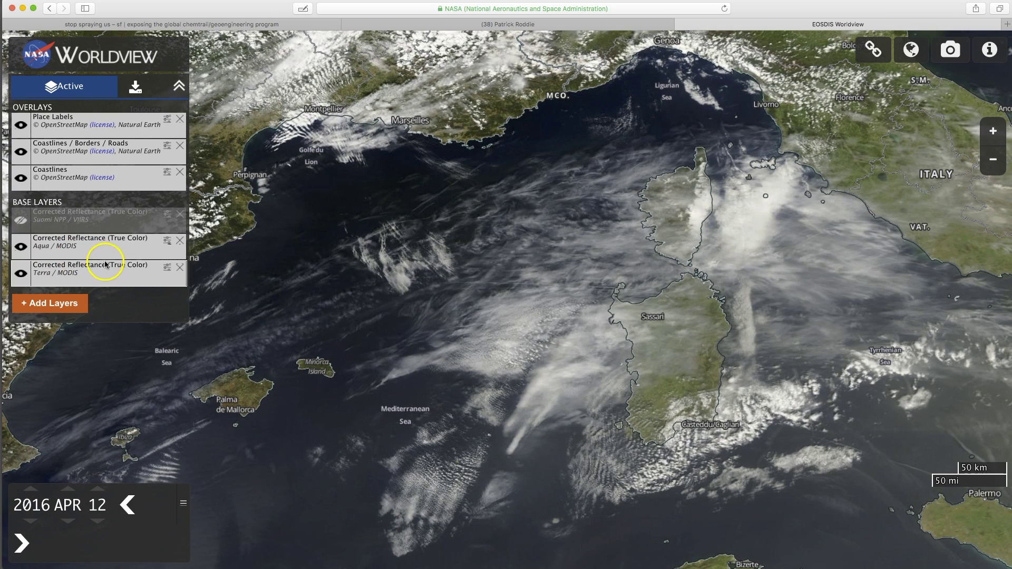
click(21, 219)
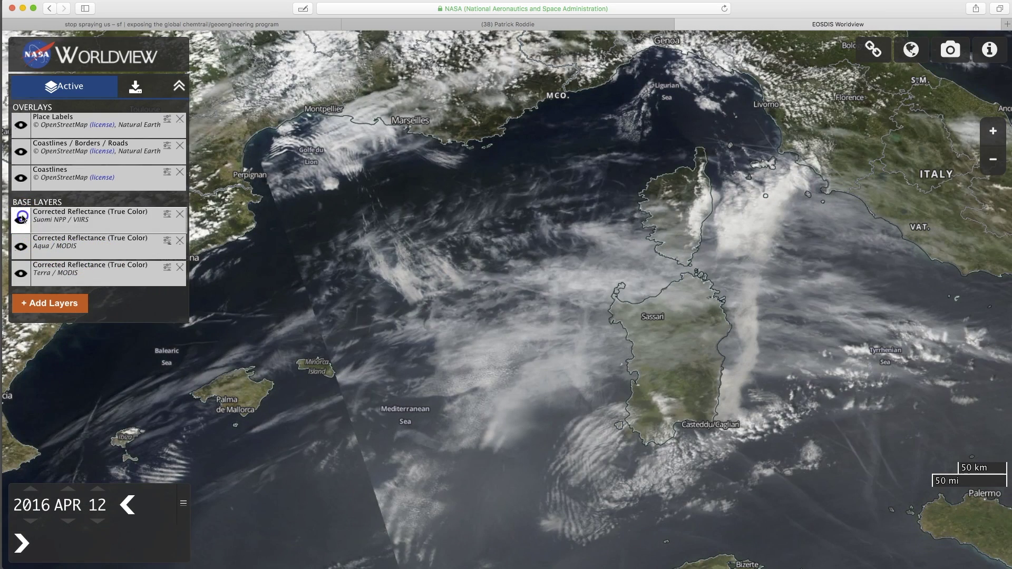
click(22, 218)
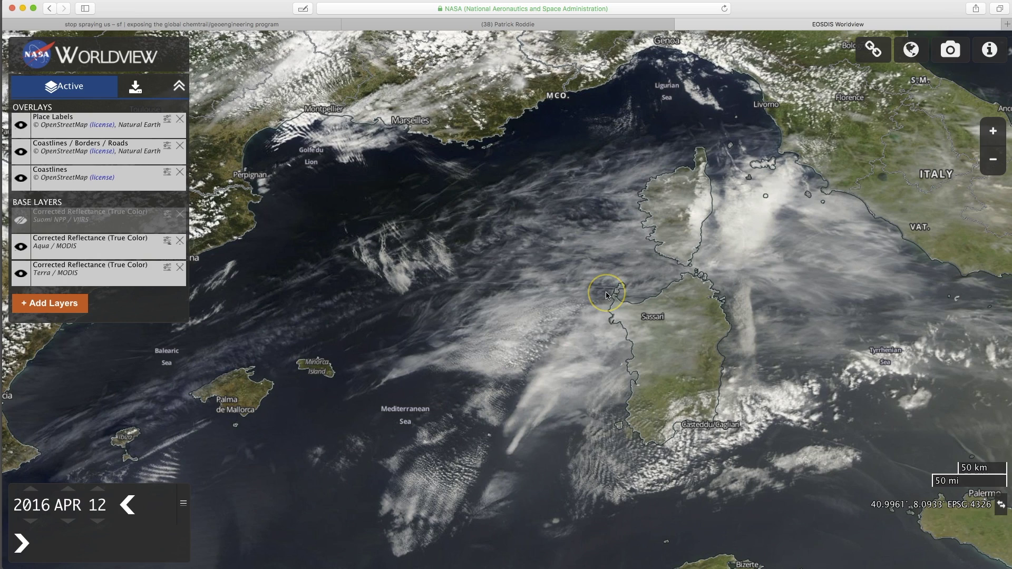
Inspect the cloud streaks over the sea west of Sassari closely and collapse the layer list
drag(607, 294, 577, 327)
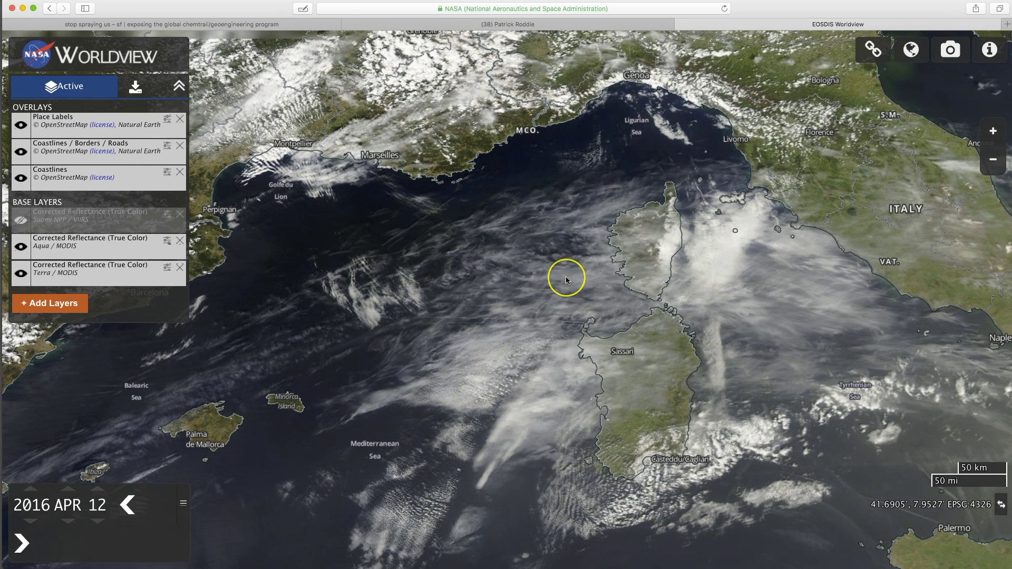
scroll(565, 277, up, 4)
drag(565, 339, 778, 138)
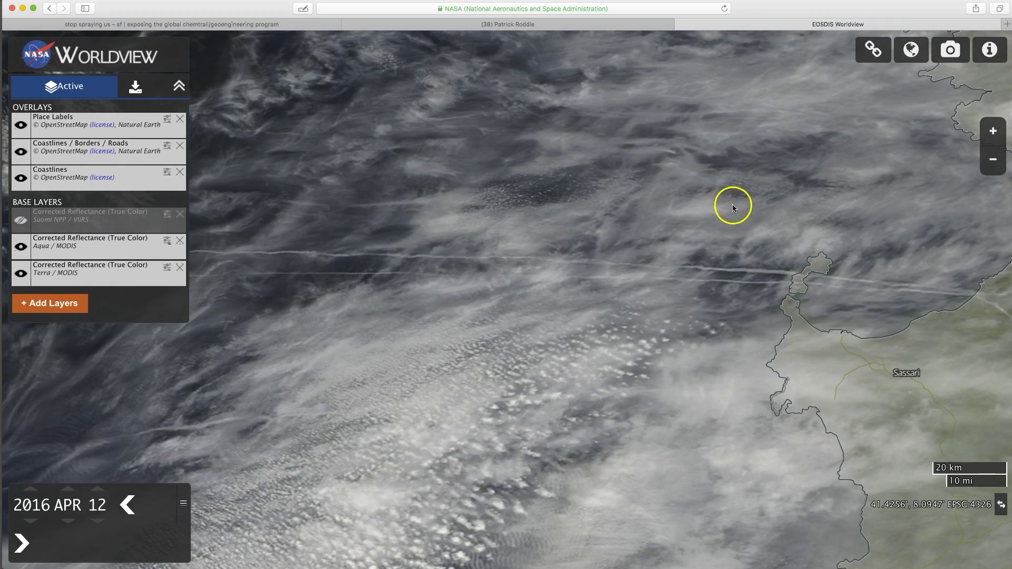
click(179, 88)
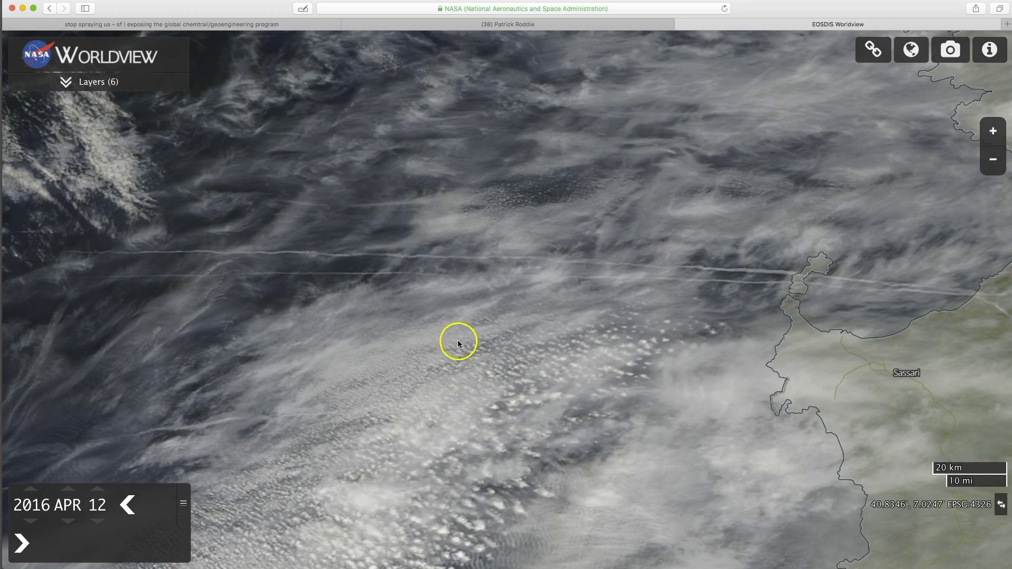
Frame France, Germany and northern Italy in the map view and generate a shortened share link for it
scroll(488, 356, down, 5)
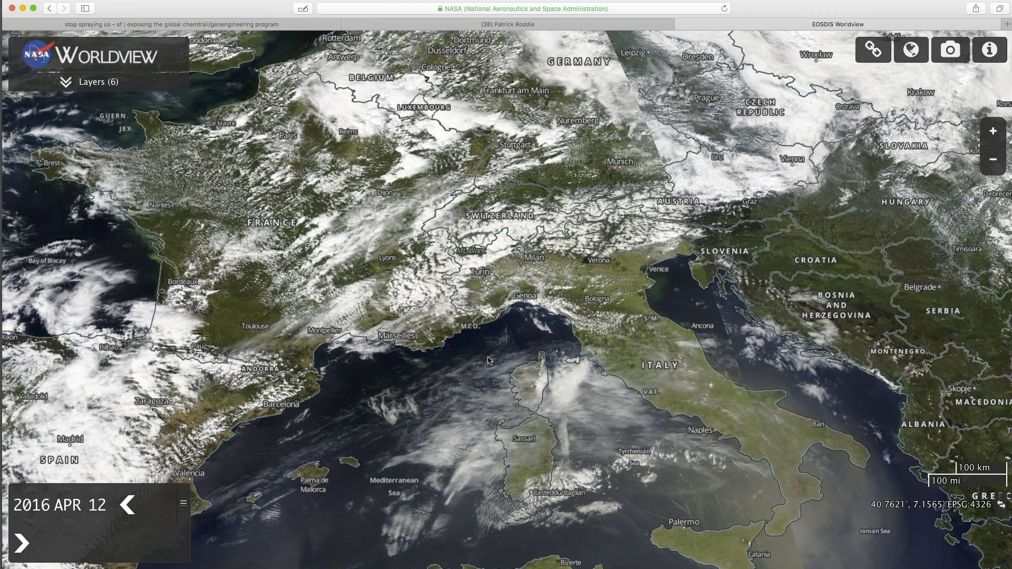
drag(521, 254, 508, 343)
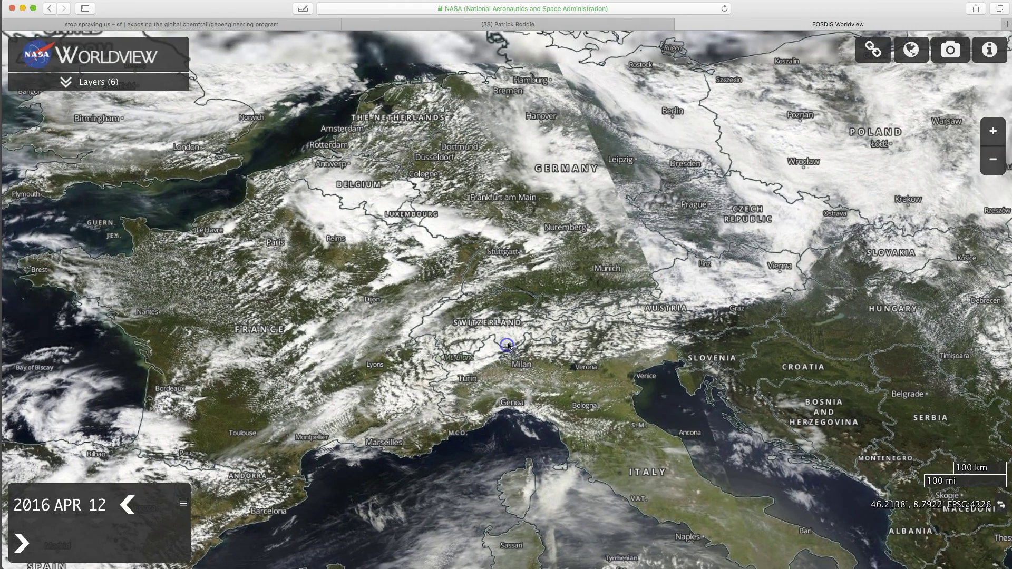
click(873, 51)
click(727, 119)
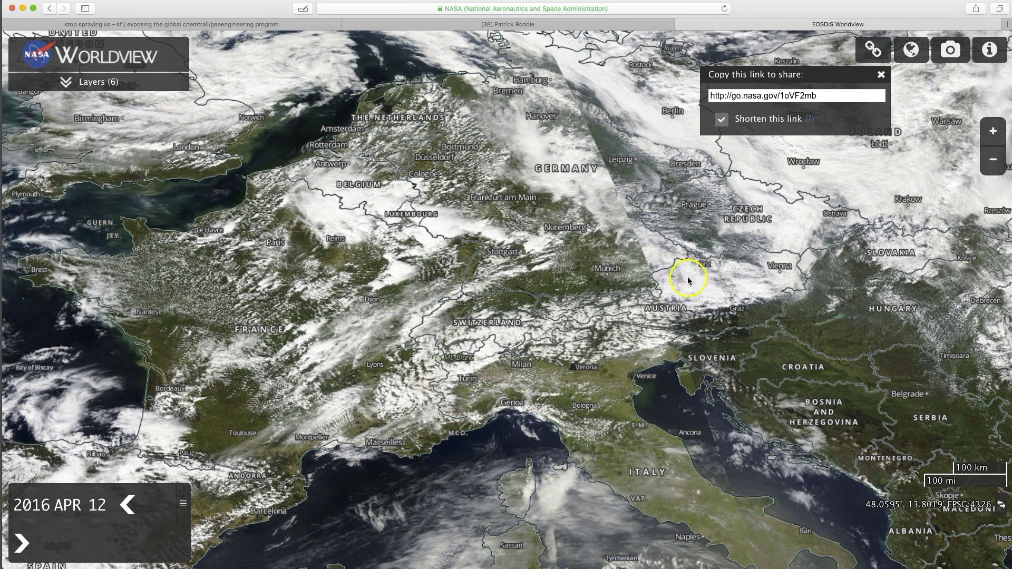
Survey the clouds over the United Kingdom and Ireland, closely over the sea between Dublin, Rosslare Harbour and St David's
drag(381, 187, 728, 350)
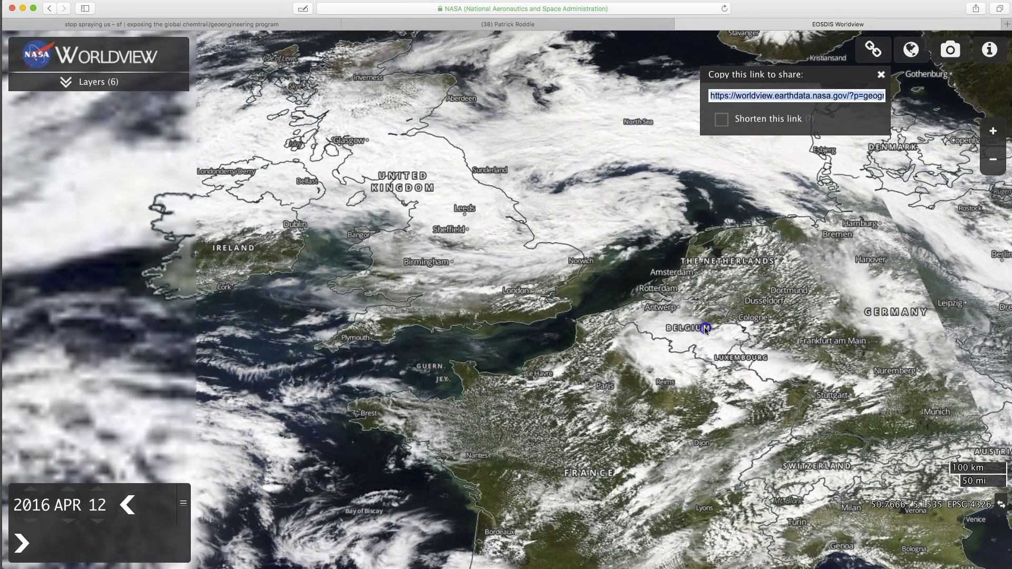
drag(317, 294, 514, 289)
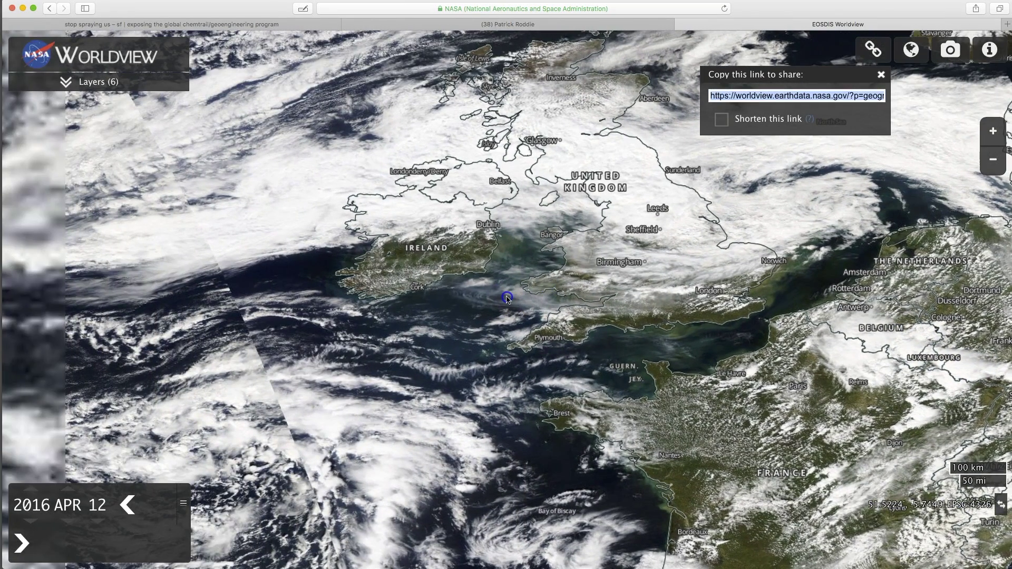
scroll(516, 294, down, 5)
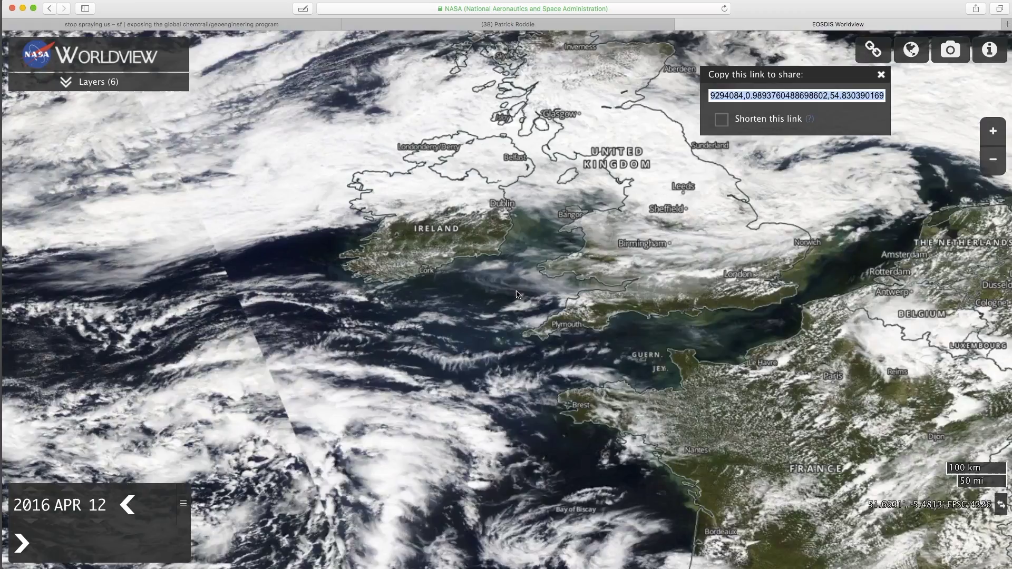
scroll(517, 294, up, 10)
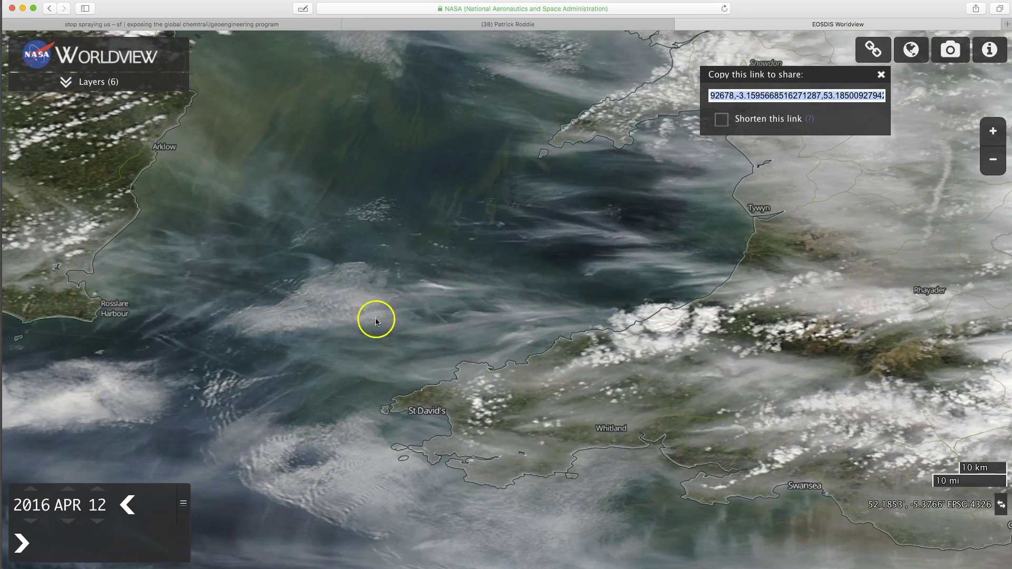
drag(351, 339, 515, 449)
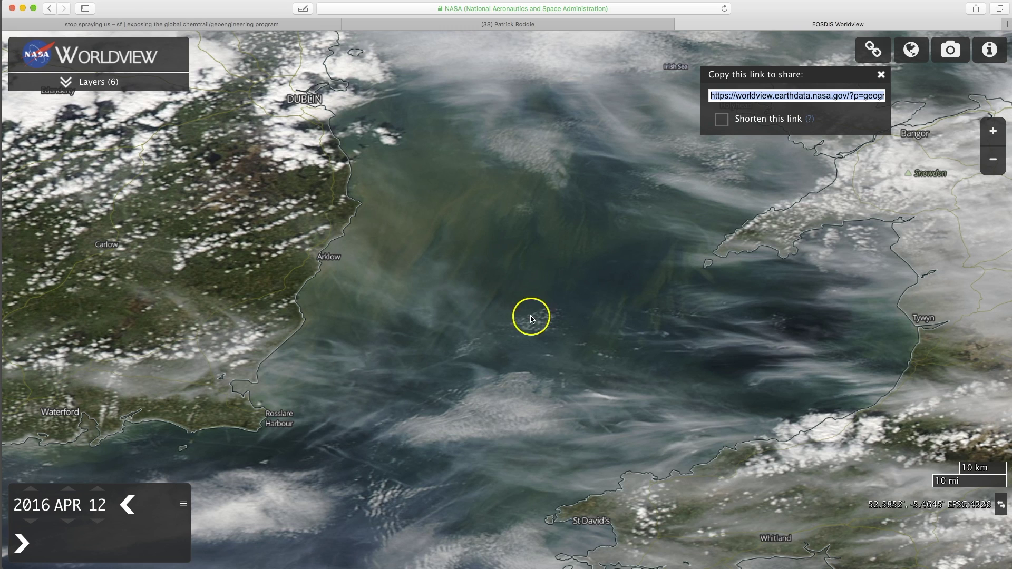
Switch to the Stop Spraying Us website and browse the tutorials page from its resources
click(197, 24)
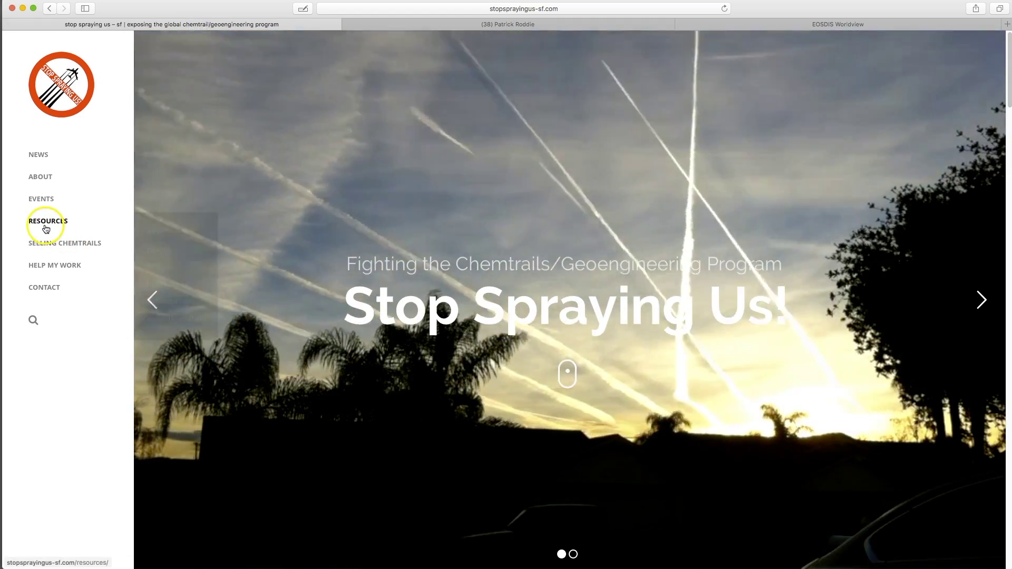
mouse_move(43, 226)
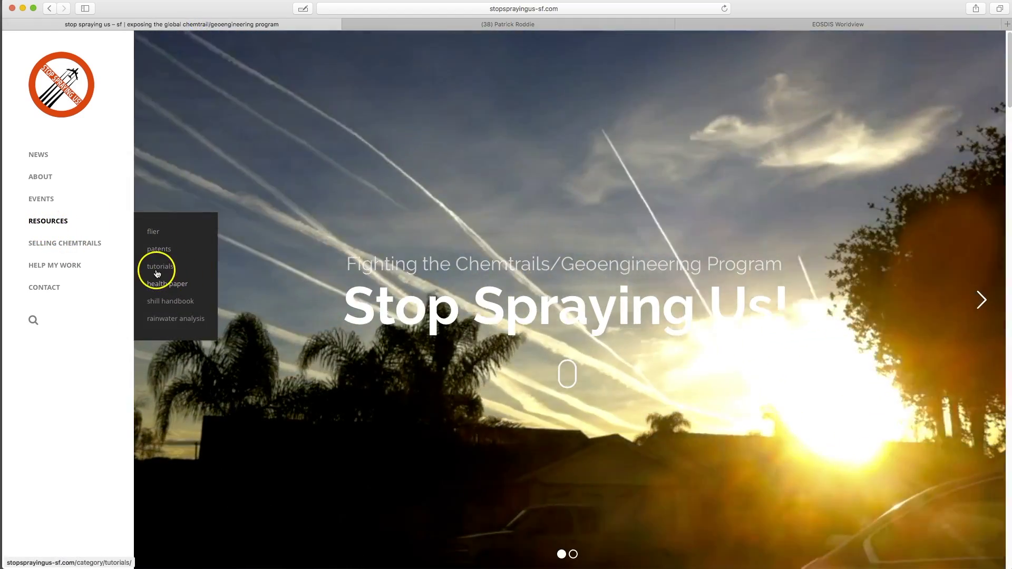
click(158, 272)
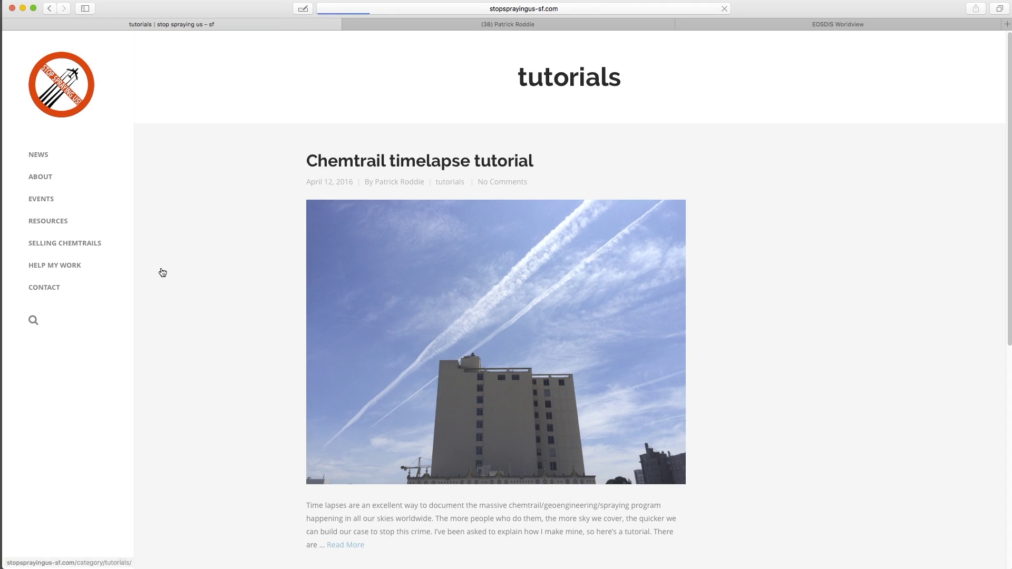
scroll(697, 352, down, 10)
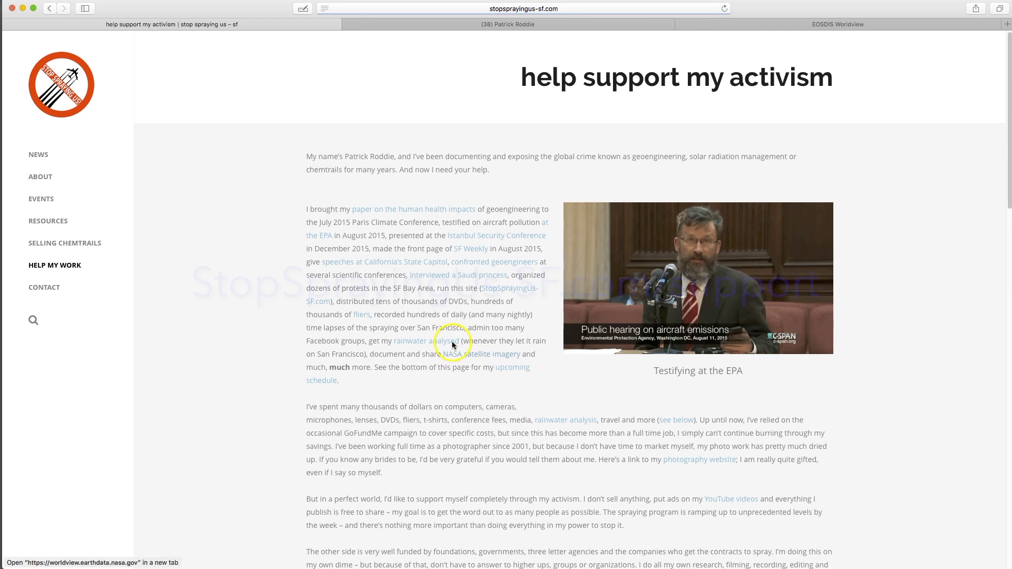
Review the support page's donation options, activism expenses, upcoming events and wish list
scroll(458, 340, down, 3)
scroll(457, 340, down, 7)
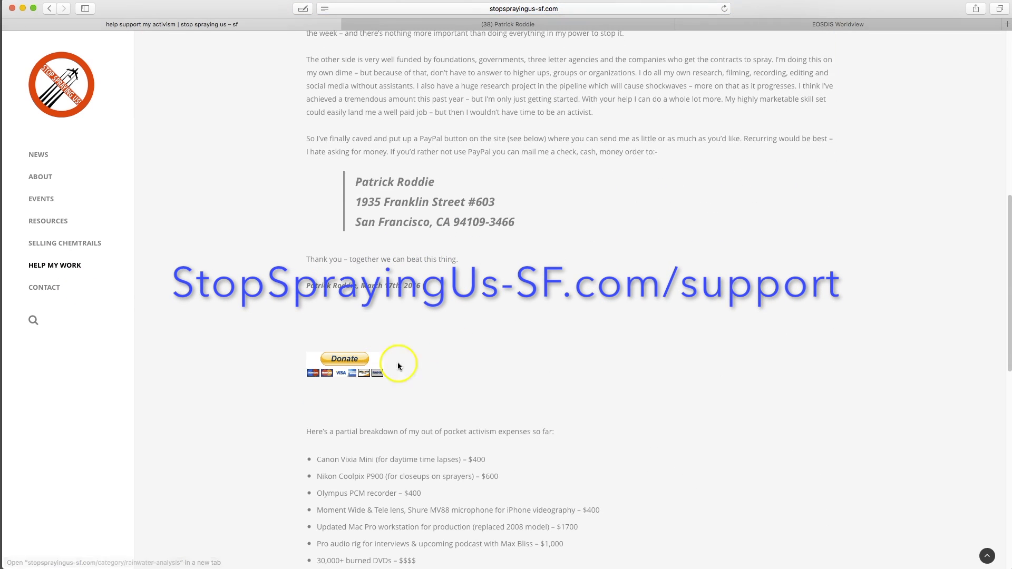
scroll(602, 342, down, 8)
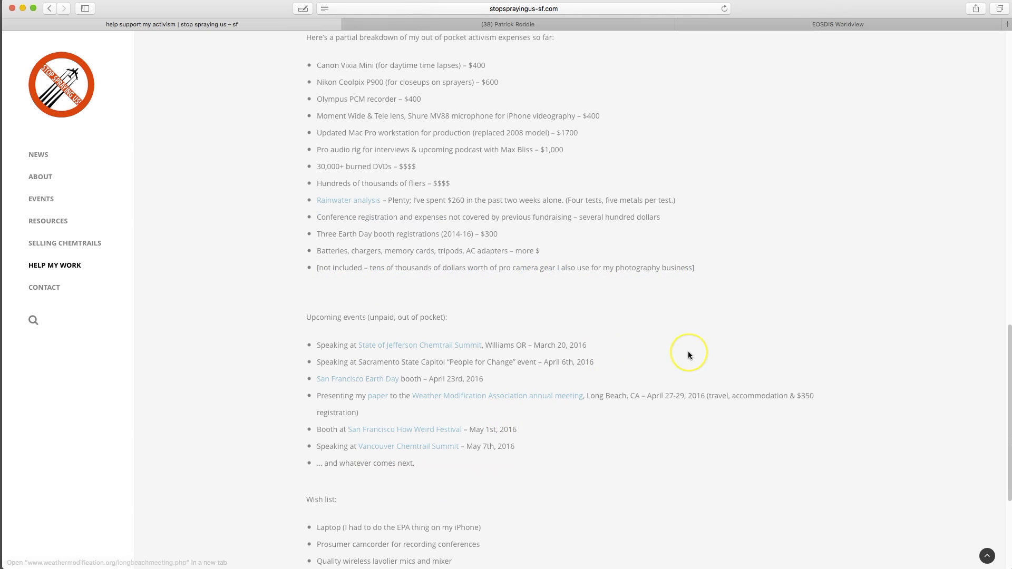
scroll(688, 351, down, 2)
scroll(688, 355, down, 2)
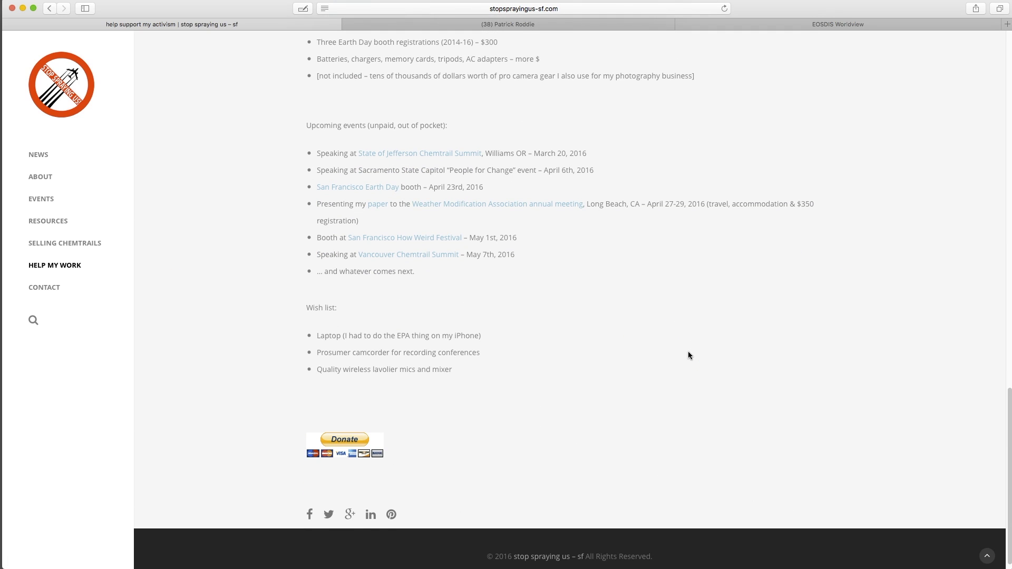
scroll(688, 352, up, 20)
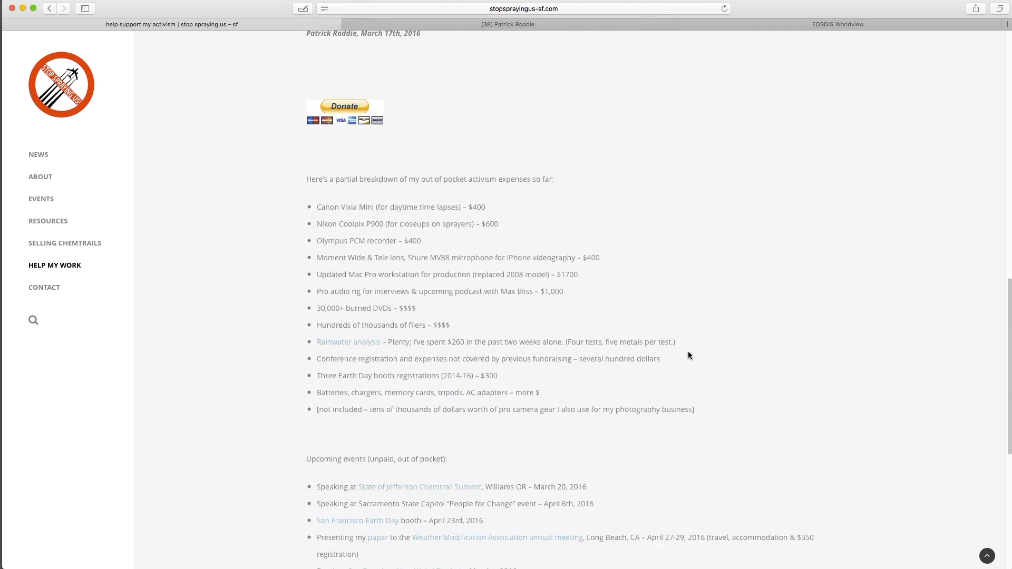